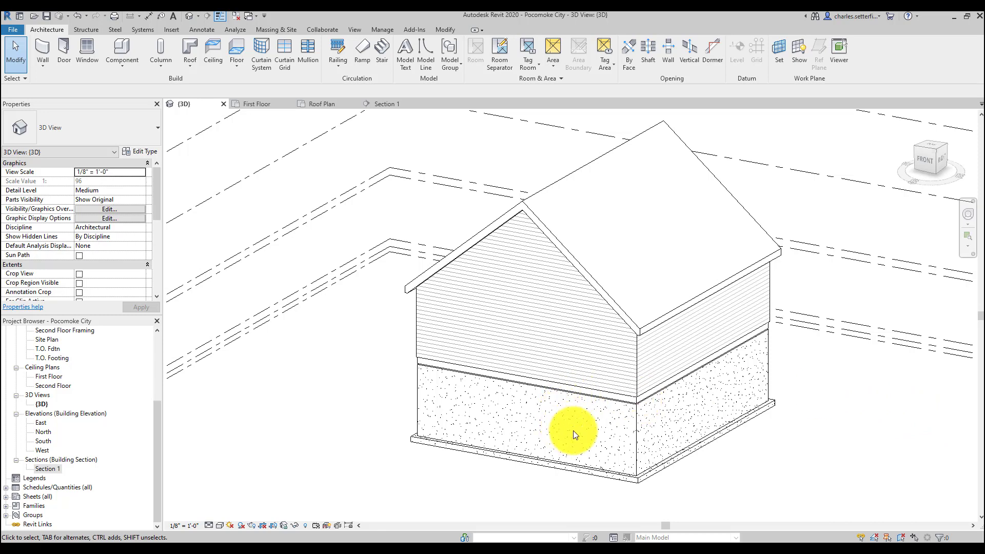
# Bring up the Pocomoke City PDF in Edge and scroll to its specifications and floor plans
pyautogui.click(515, 543)
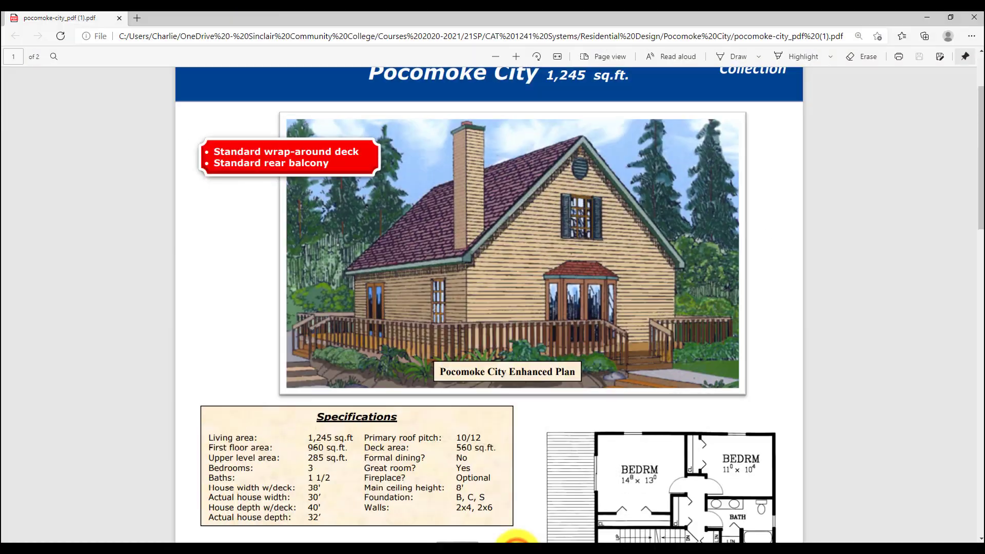
pyautogui.scroll(-5, 891, 368)
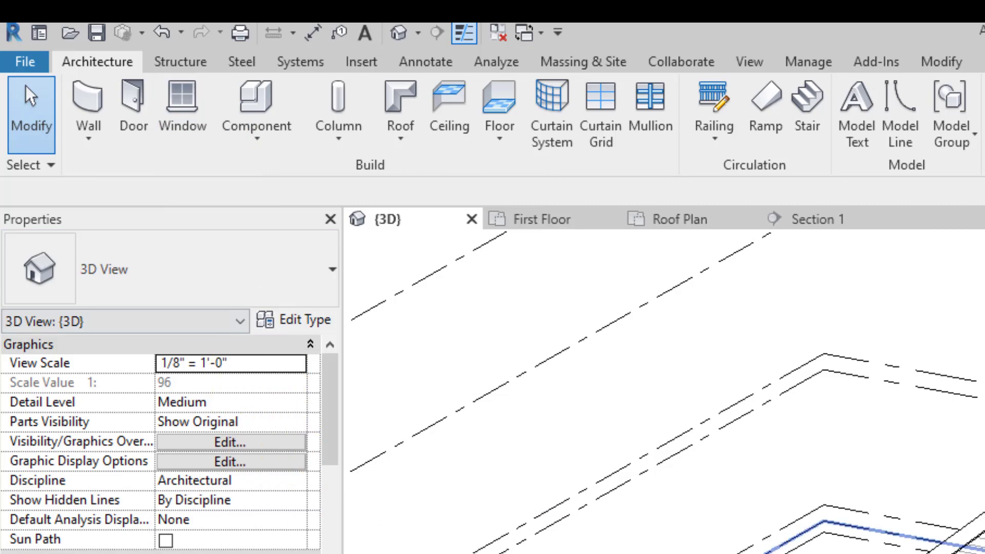
pyautogui.click(177, 95)
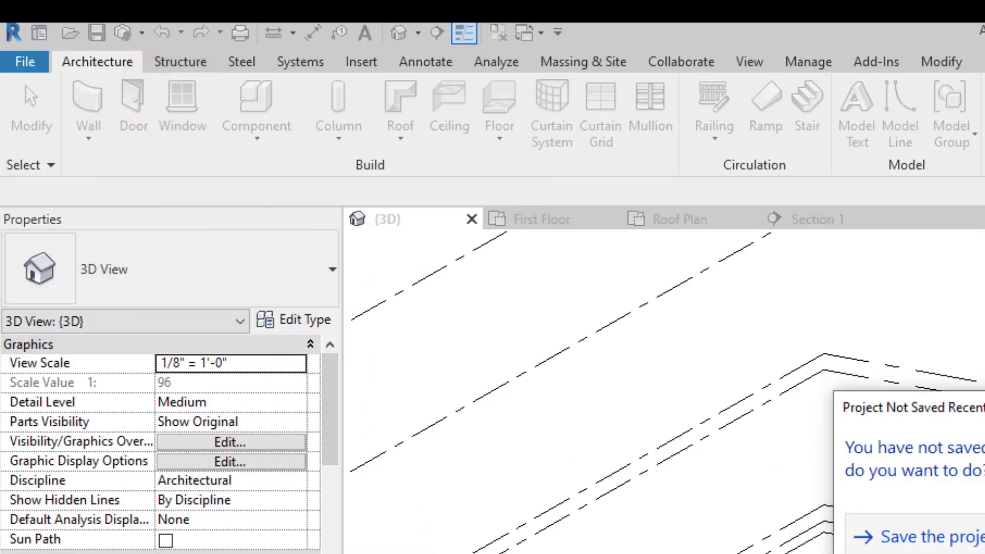
pyautogui.click(918, 536)
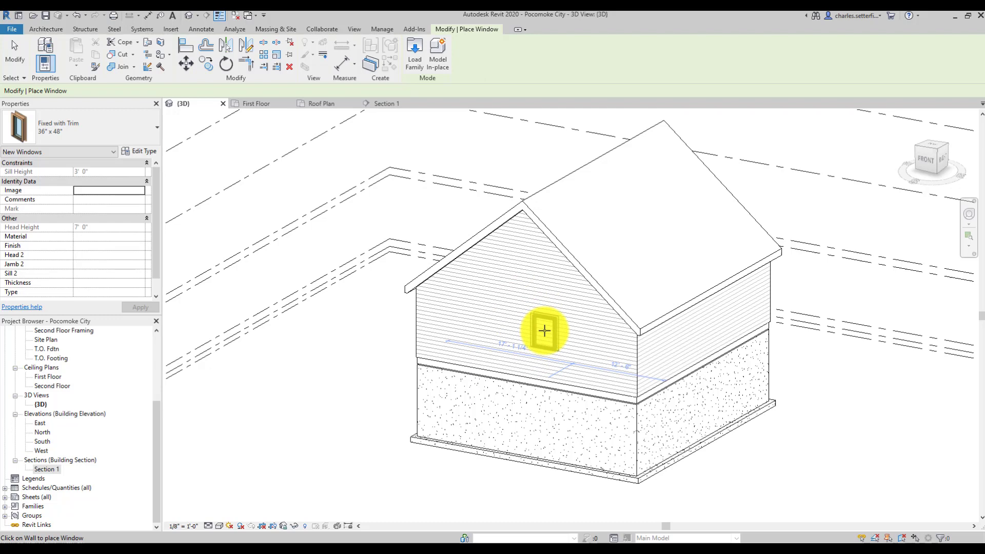
pyautogui.press('Escape')
pyautogui.press('Escape')
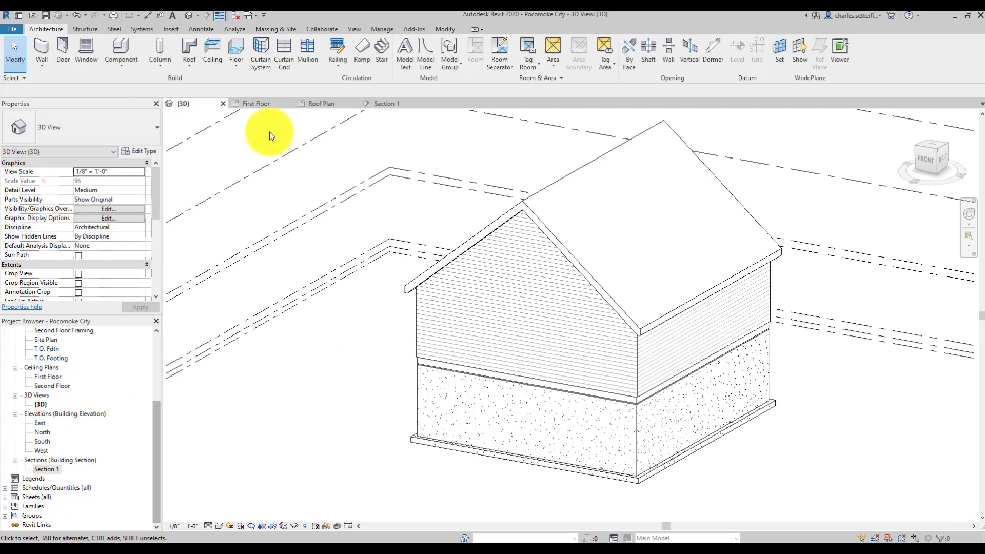
# Switch to the First Floor plan and zoom in on the stair and hallway area
pyautogui.click(259, 104)
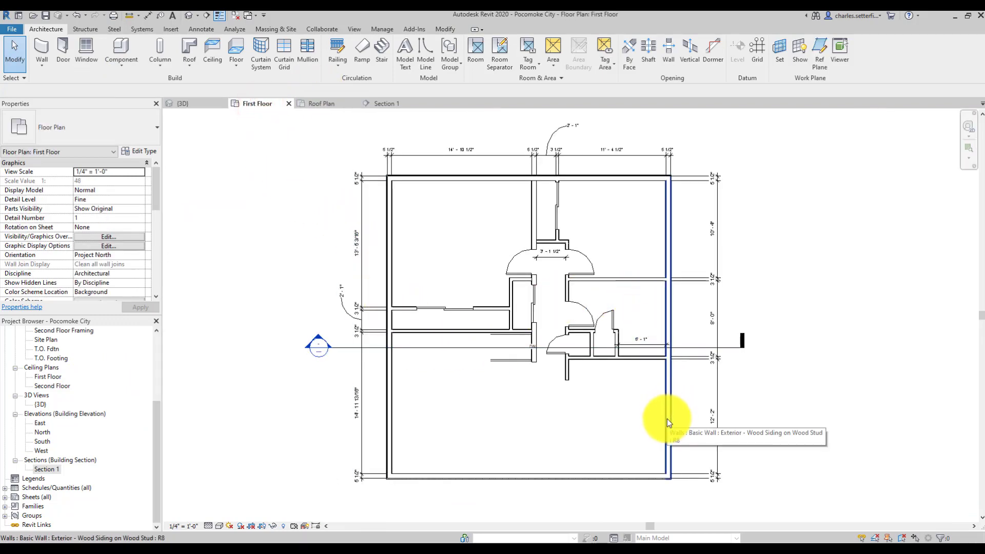
pyautogui.scroll(2, 667, 418)
pyautogui.scroll(2, 688, 422)
pyautogui.moveTo(692, 418); pyautogui.dragTo(674, 360, button='middle')
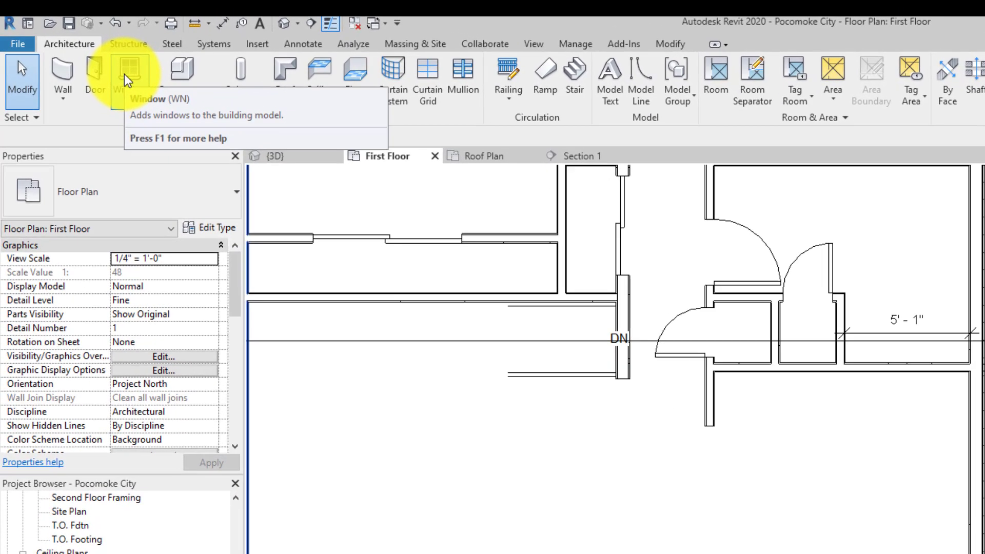
# Start the Window tool and browse the available window types, with Fixed with Trim 36" x 48" current
pyautogui.click(128, 75)
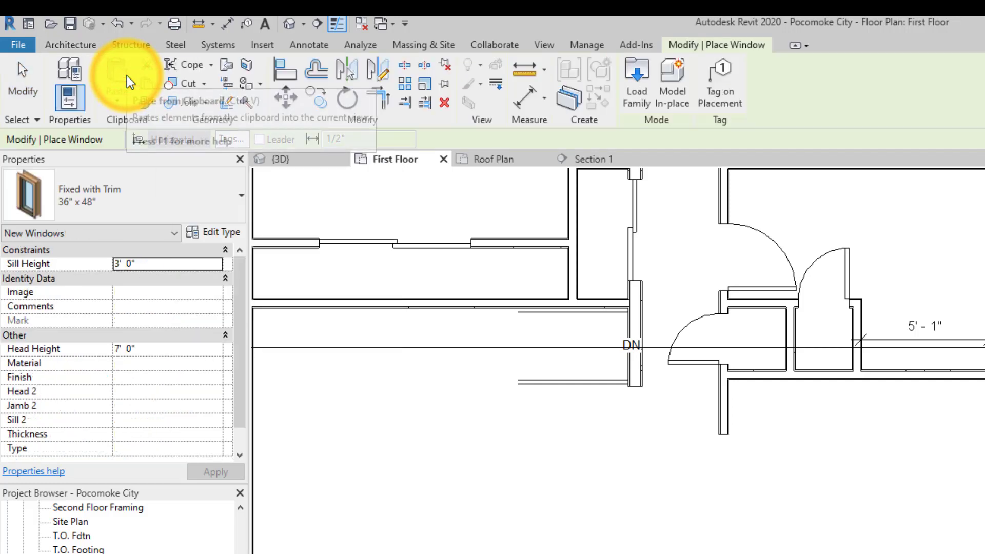
pyautogui.click(183, 185)
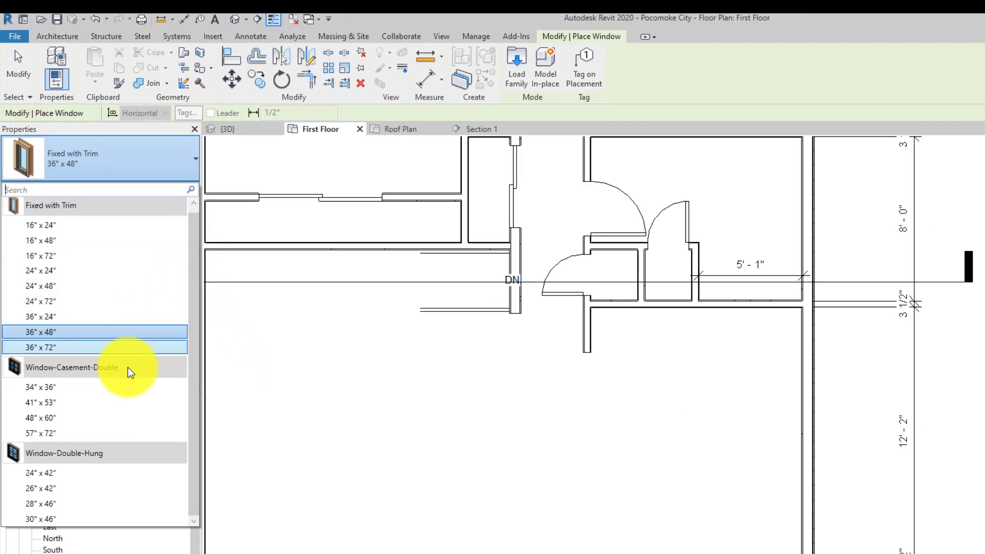
pyautogui.moveTo(127, 368)
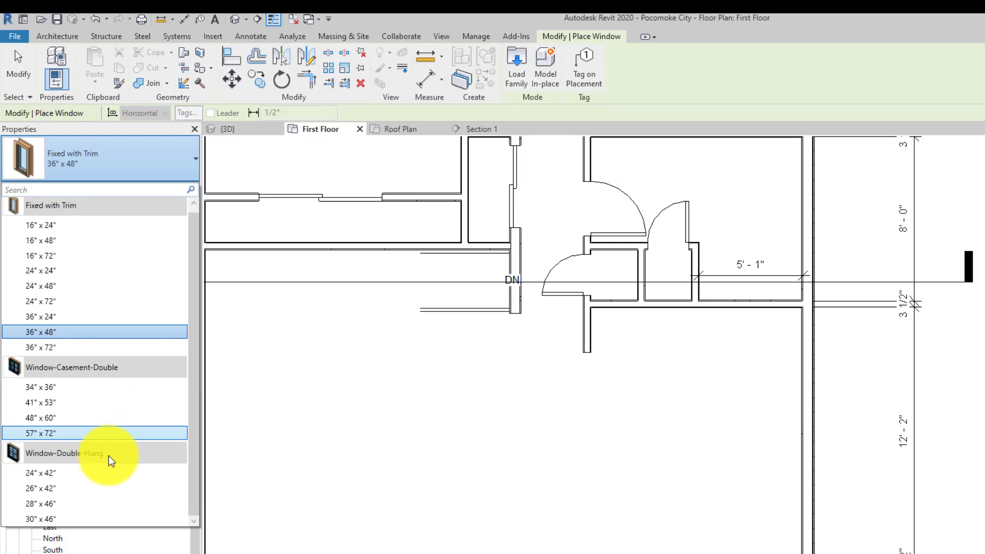
pyautogui.moveTo(109, 456)
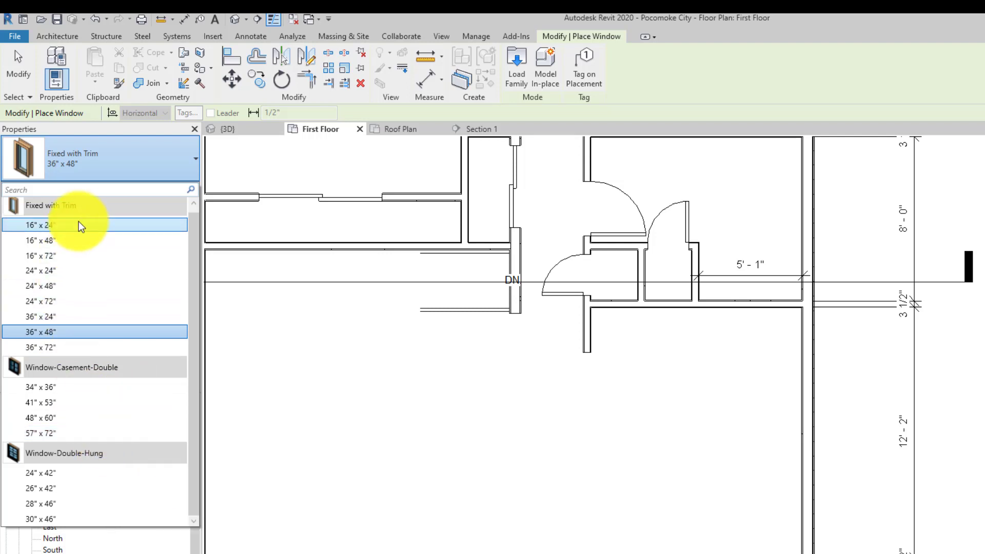
pyautogui.moveTo(87, 205)
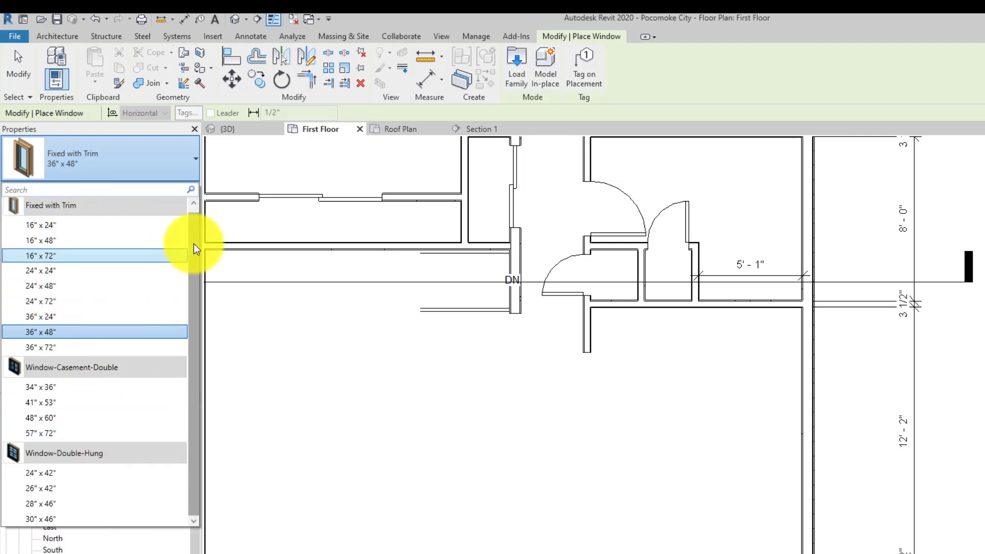
pyautogui.moveTo(193, 244); pyautogui.dragTo(193, 284)
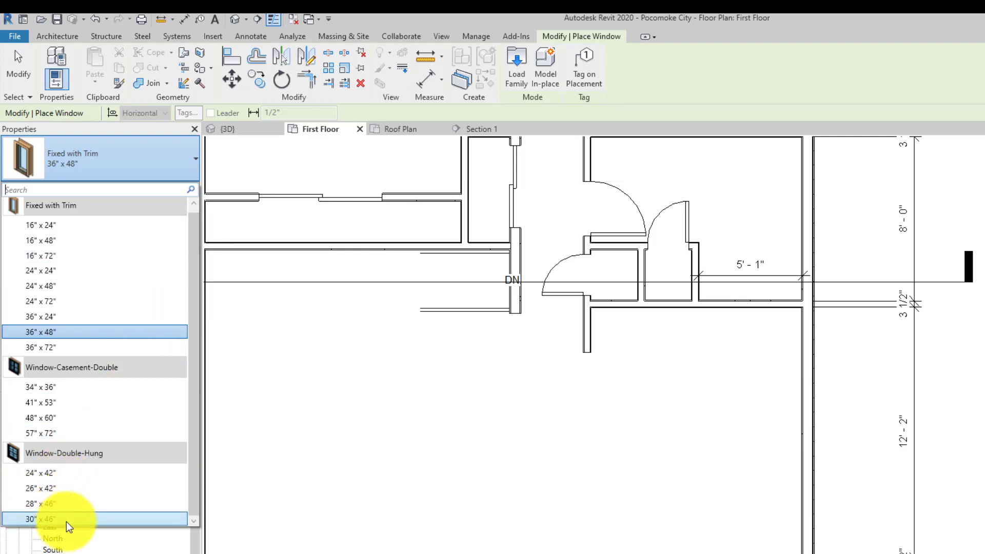
pyautogui.moveTo(72, 472)
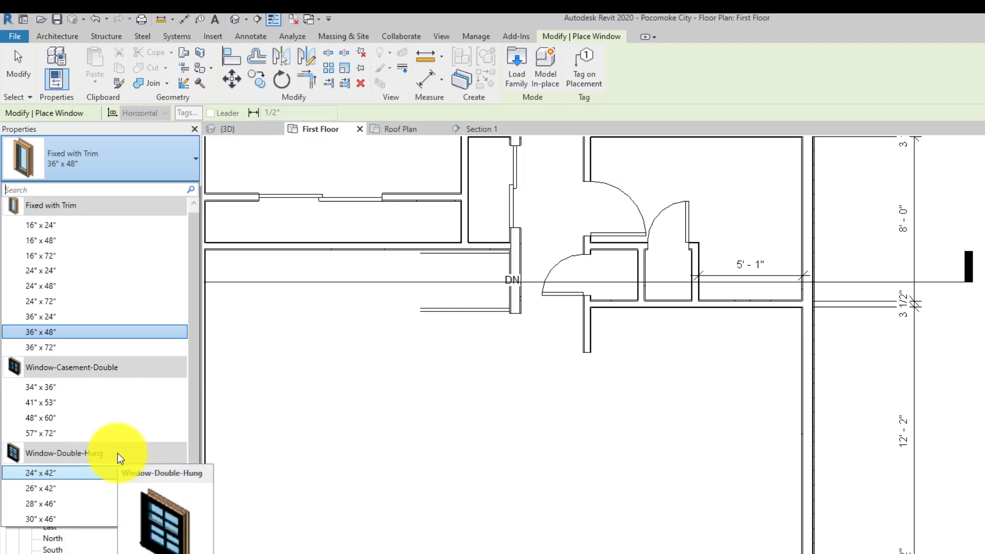
# Close the type list and open the Windows folder of the family library
pyautogui.click(136, 149)
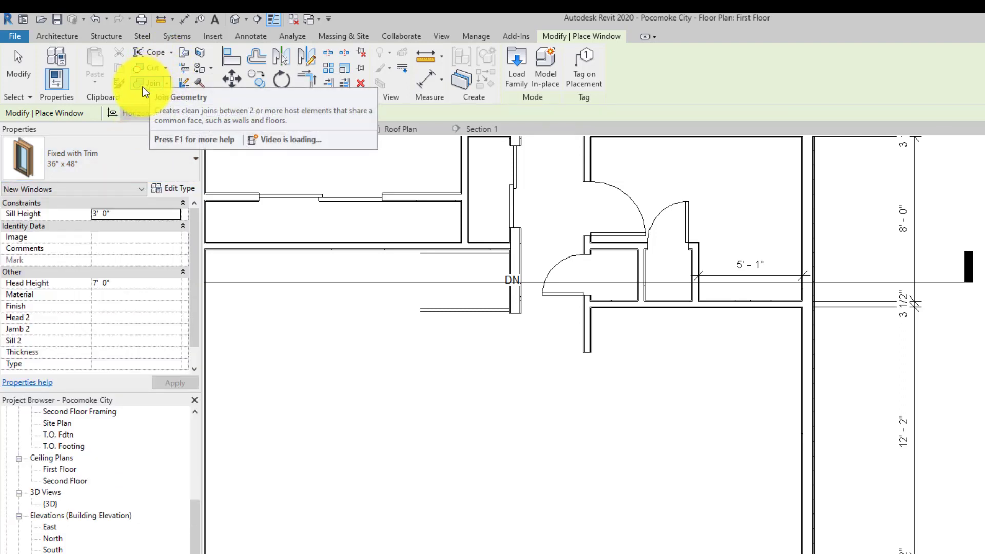
pyautogui.click(521, 67)
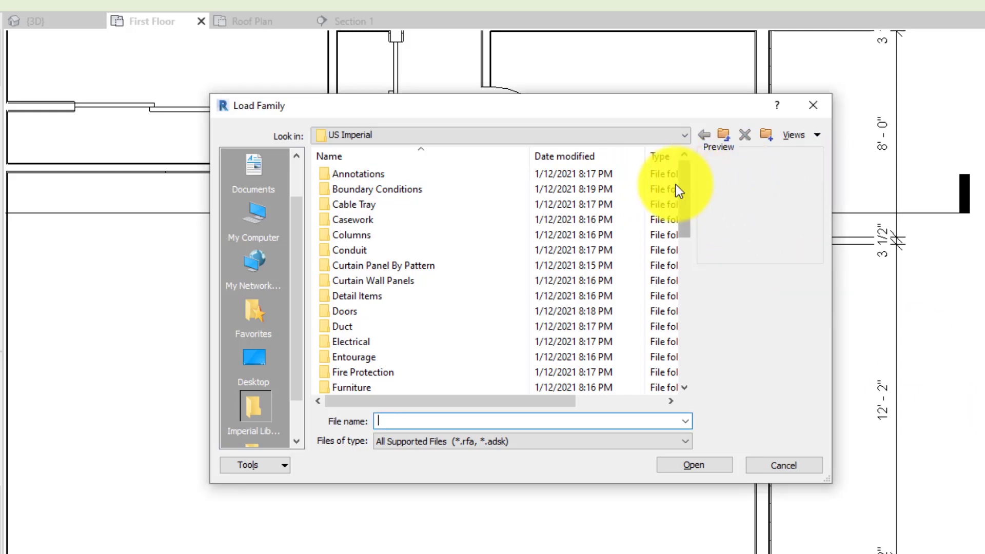
pyautogui.moveTo(685, 174); pyautogui.dragTo(683, 364)
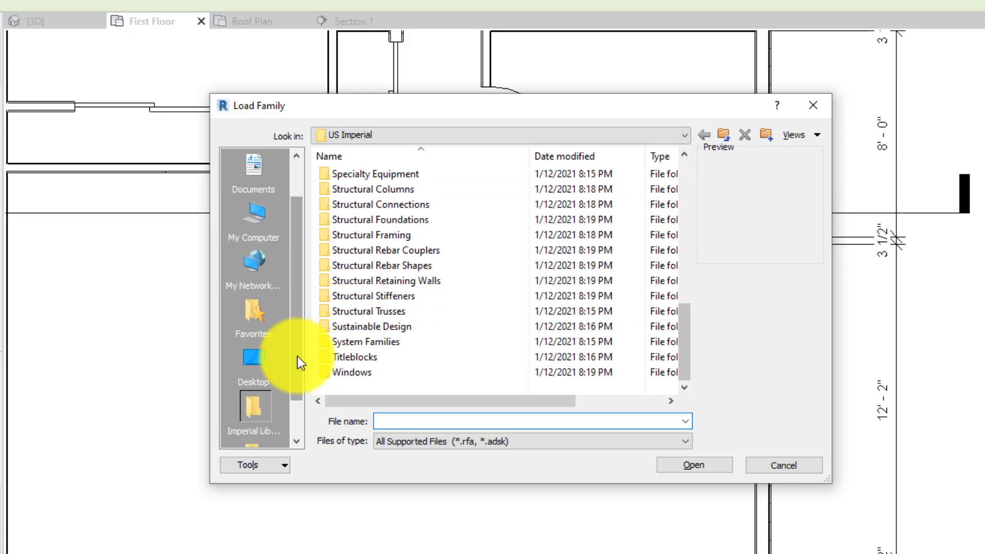
pyautogui.doubleClick(338, 377)
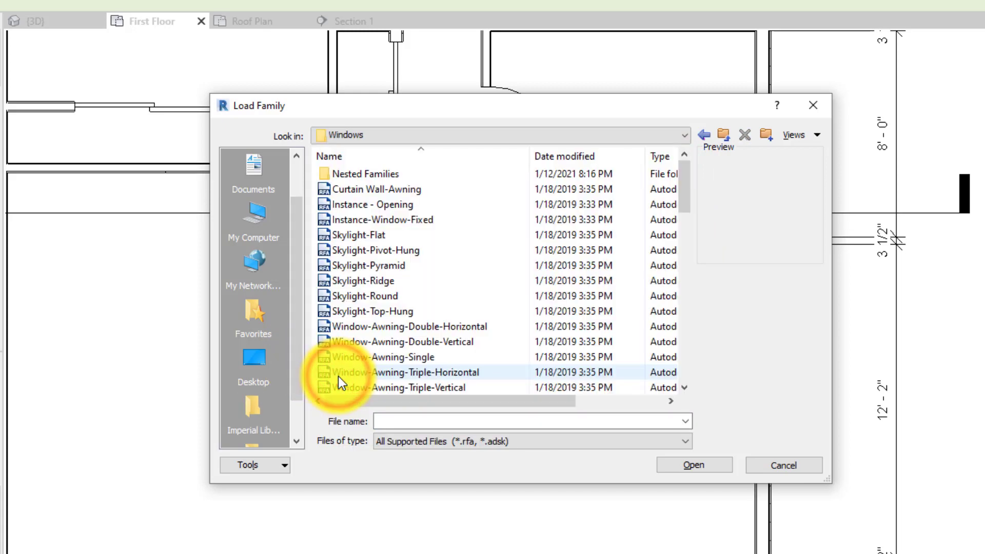
pyautogui.moveTo(682, 183)
pyautogui.mouseDown()
pyautogui.moveTo(673, 374)
pyautogui.moveTo(671, 177)
pyautogui.mouseUp()
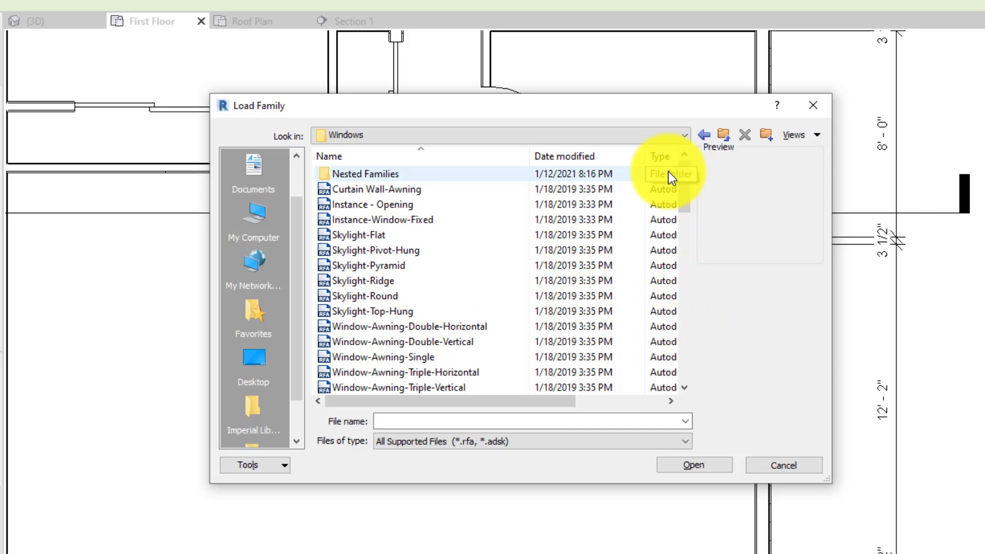
# Preview skylight and window families, then choose Window-Casement-Single_Left.rfa to load
pyautogui.click(364, 270)
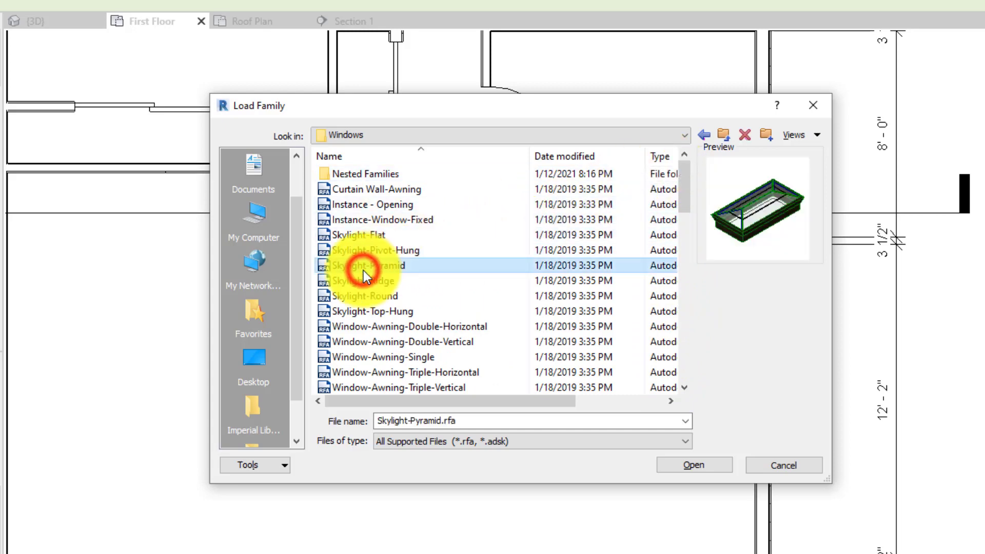
pyautogui.click(359, 318)
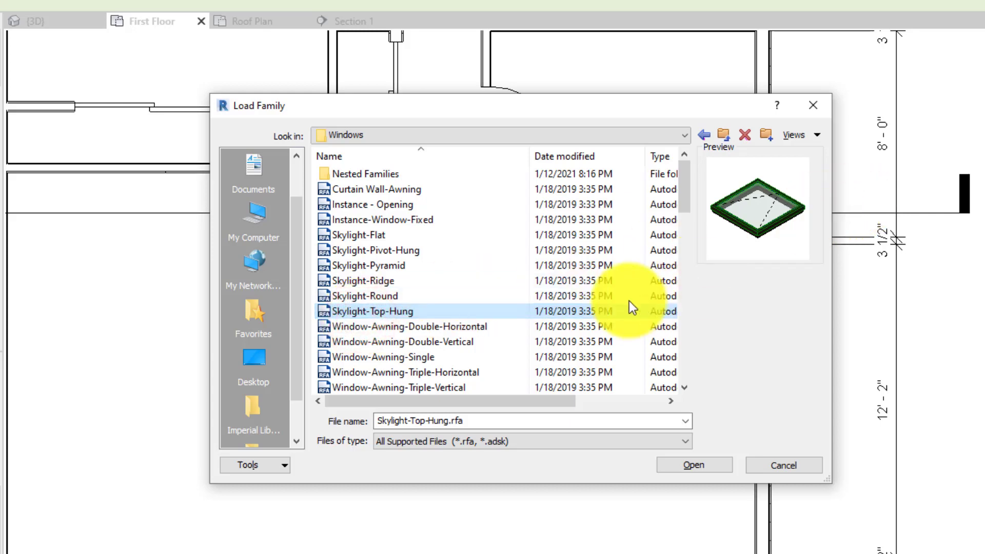
pyautogui.click(405, 360)
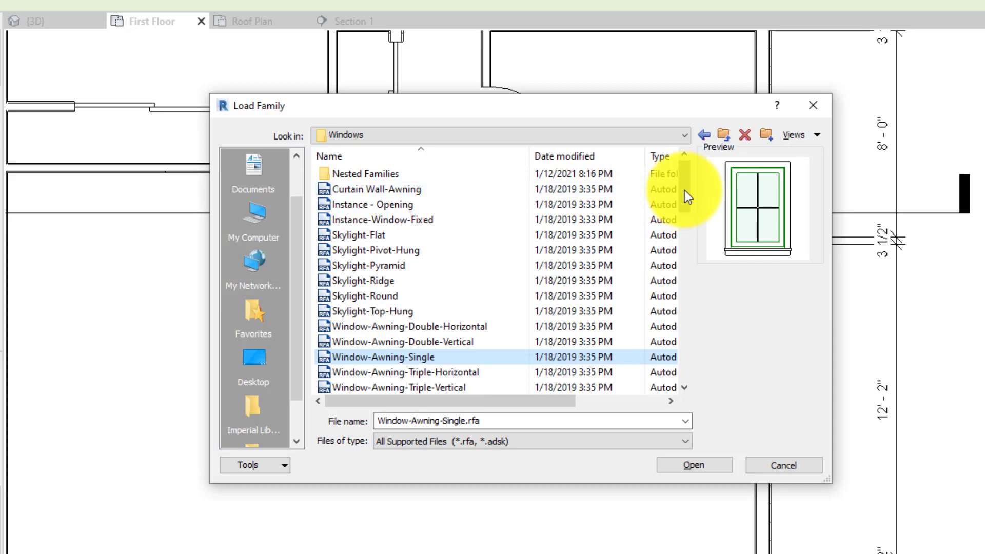
pyautogui.moveTo(684, 191); pyautogui.dragTo(685, 251)
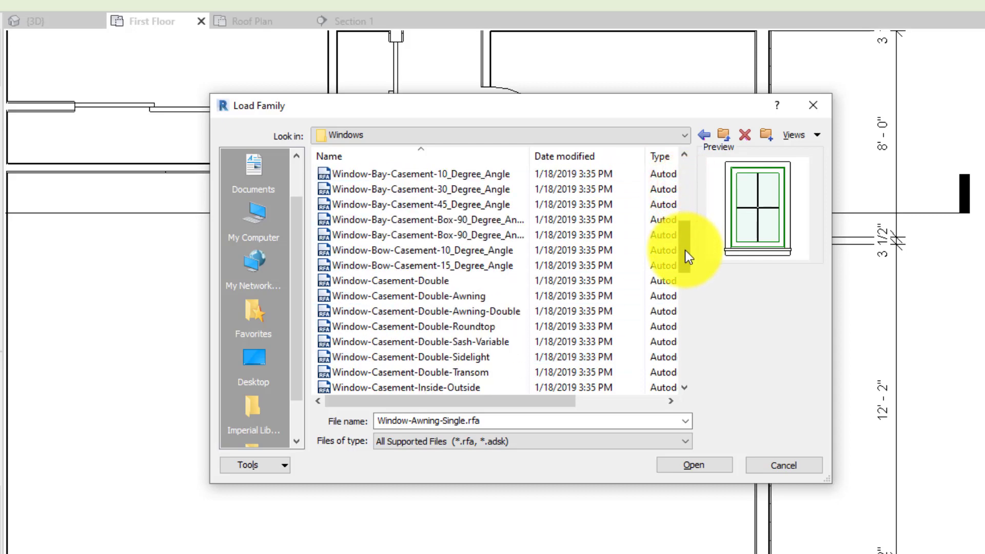
pyautogui.click(417, 299)
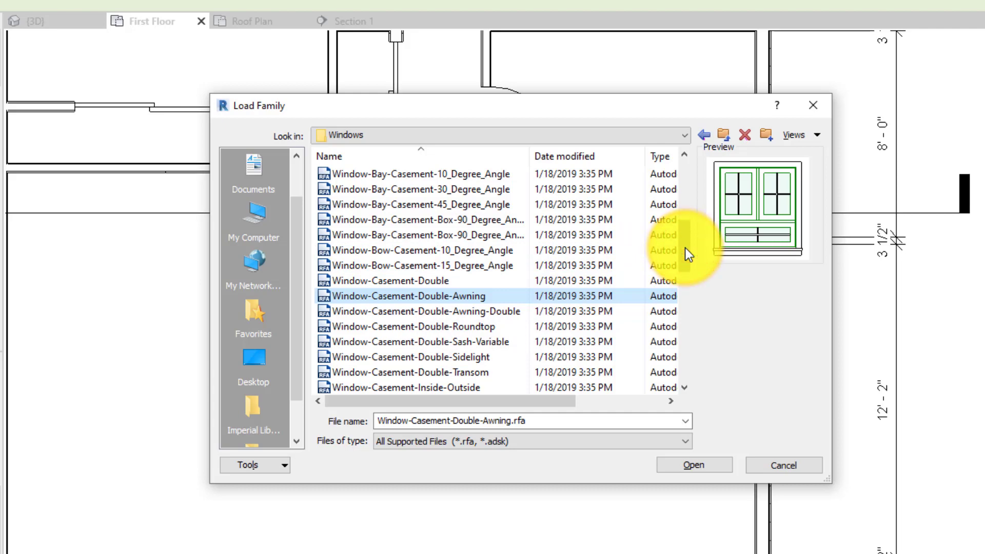
pyautogui.moveTo(685, 247)
pyautogui.mouseDown()
pyautogui.moveTo(683, 281)
pyautogui.moveTo(685, 264)
pyautogui.mouseUp()
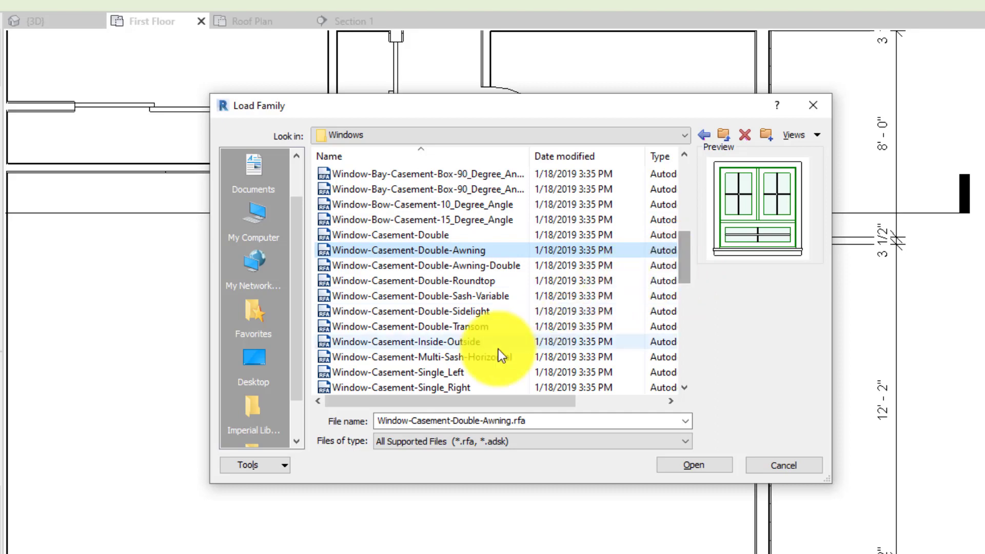
pyautogui.click(444, 374)
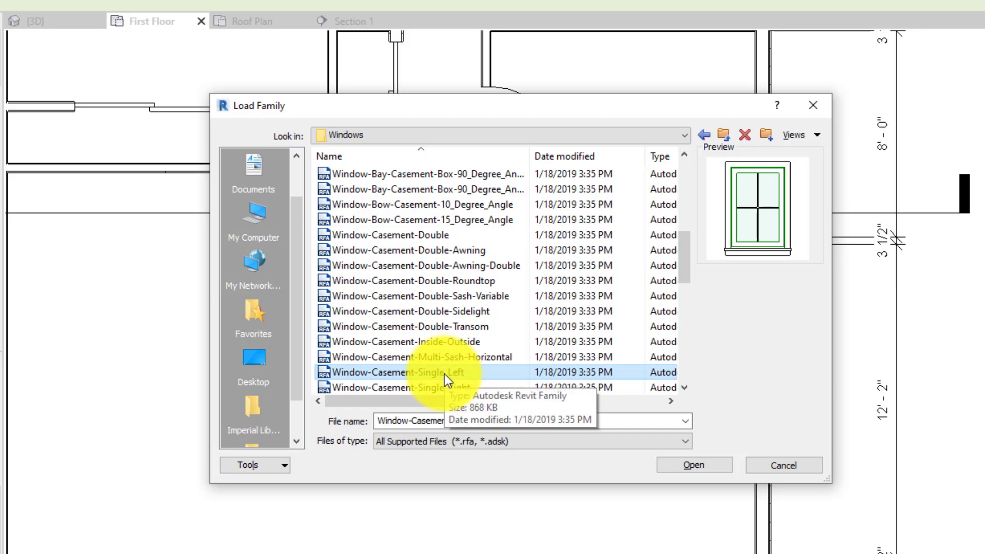
pyautogui.moveTo(684, 258); pyautogui.dragTo(681, 278)
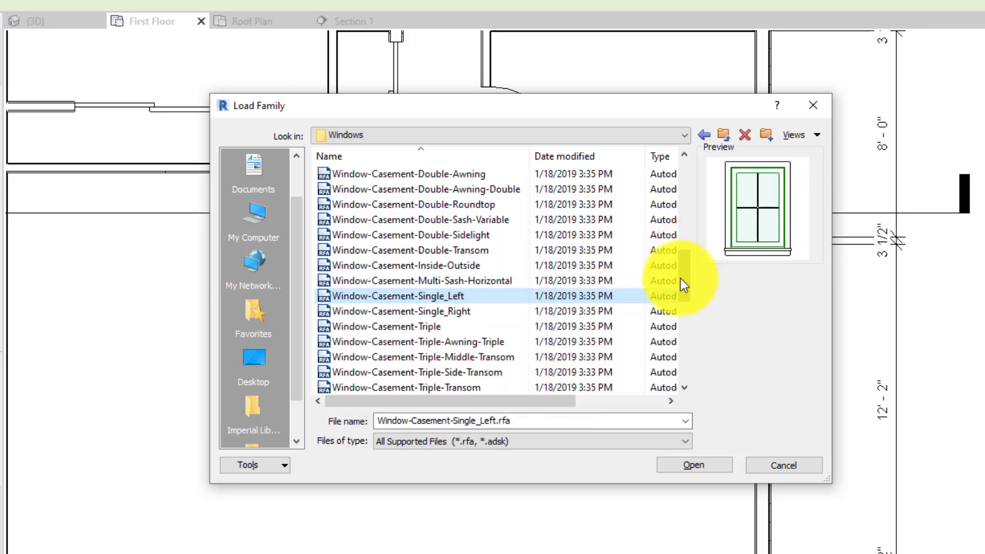
pyautogui.click(696, 466)
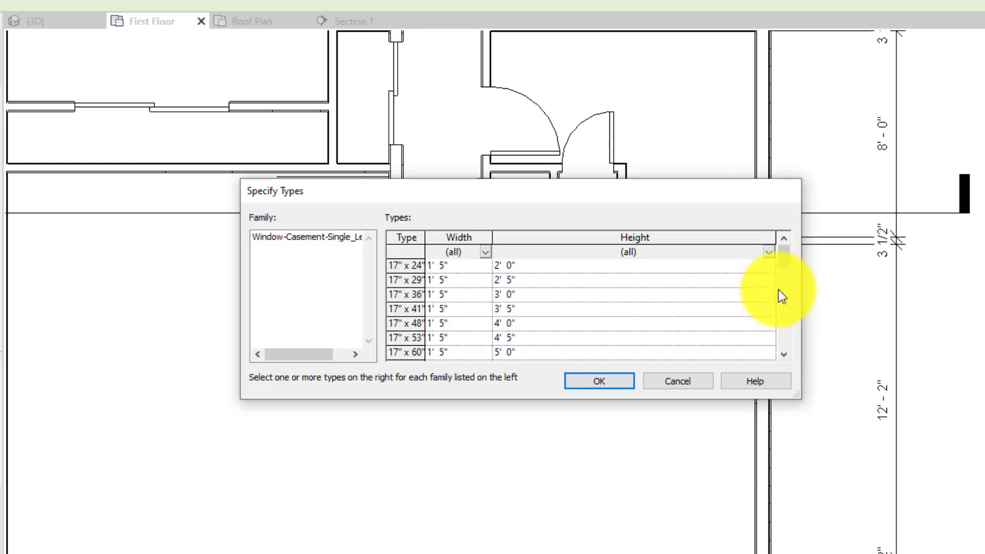
# Pick the 24" x 29" row instead of 24" x 24" and confirm the load
pyautogui.moveTo(784, 257)
pyautogui.mouseDown()
pyautogui.moveTo(781, 359)
pyautogui.moveTo(788, 245)
pyautogui.mouseUp()
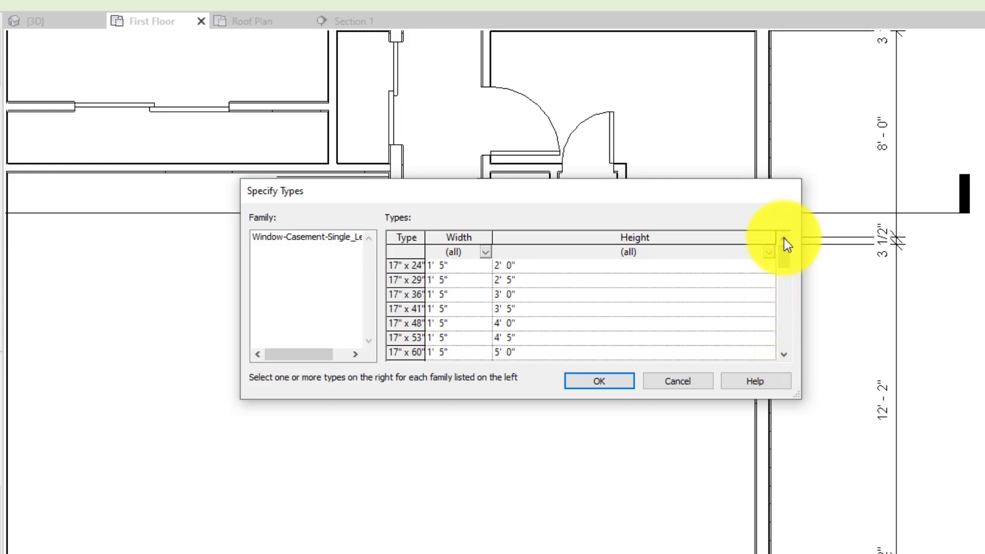
pyautogui.click(780, 355)
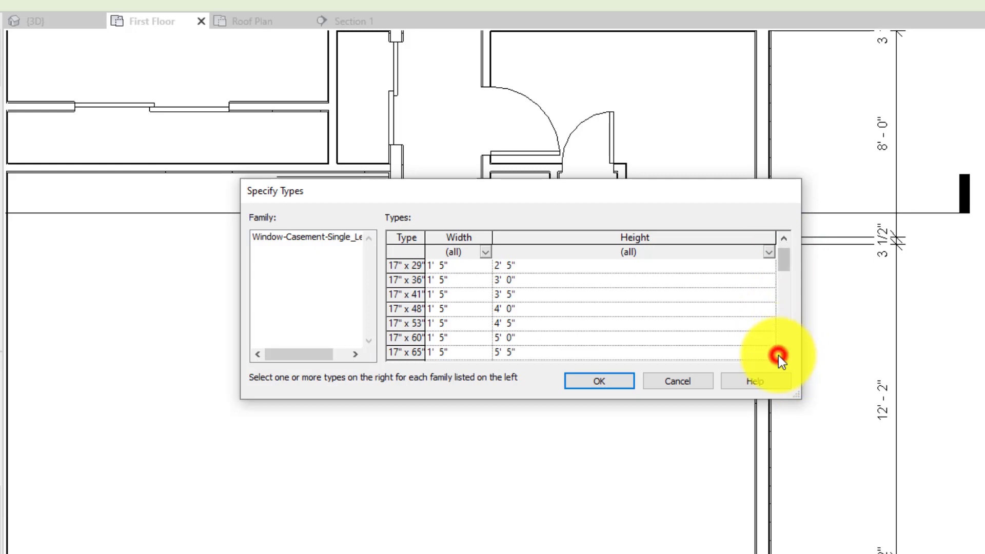
pyautogui.click(780, 355)
pyautogui.click(780, 355)
pyautogui.click(780, 355)
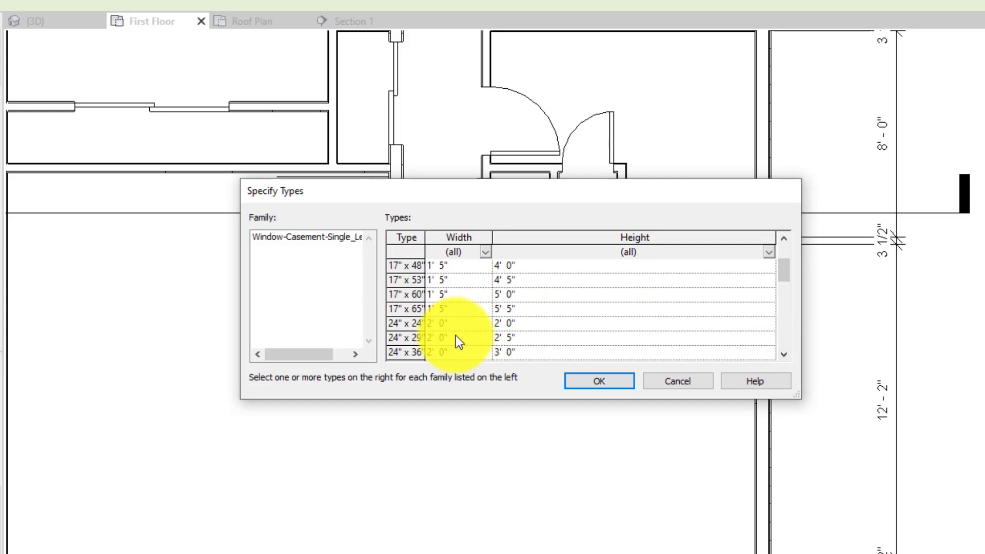
pyautogui.click(435, 328)
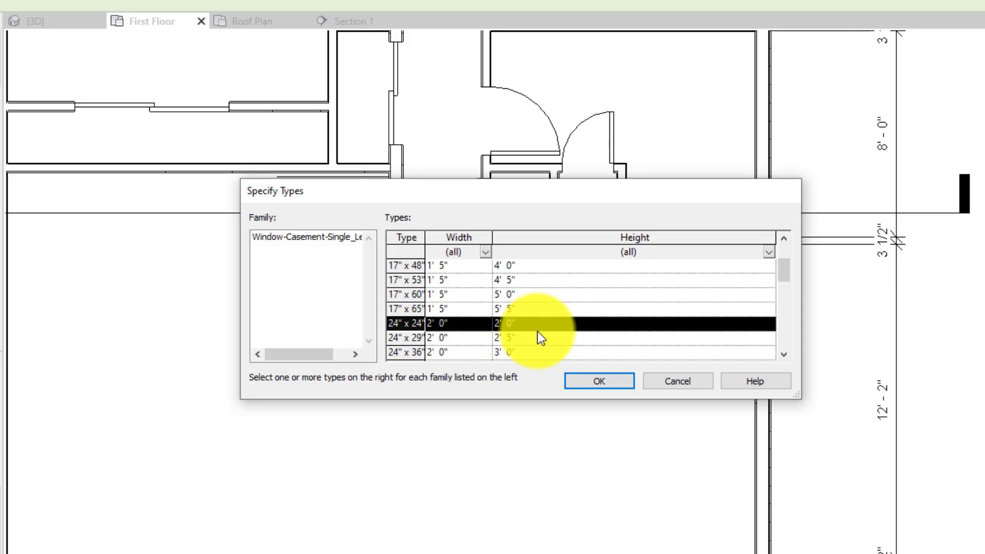
pyautogui.click(452, 337)
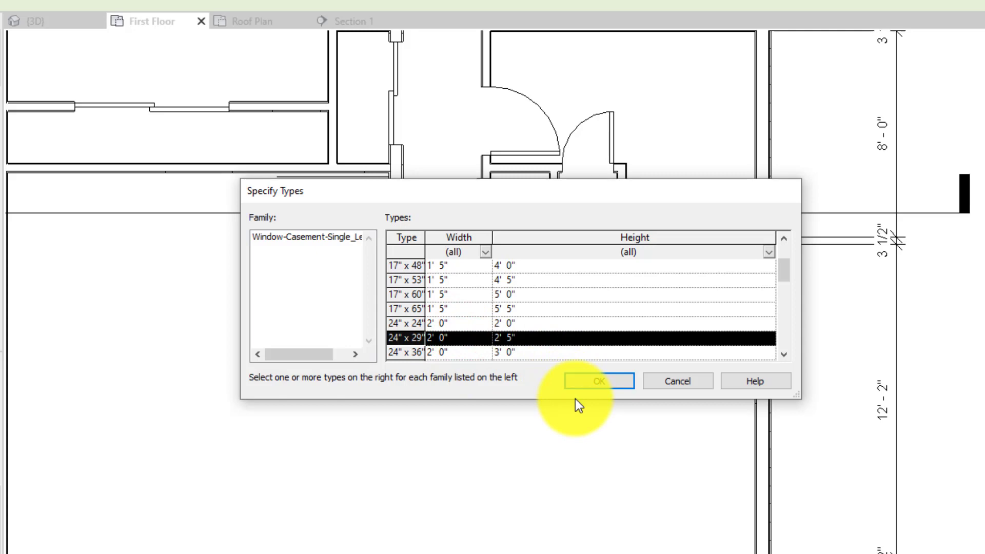
pyautogui.click(609, 384)
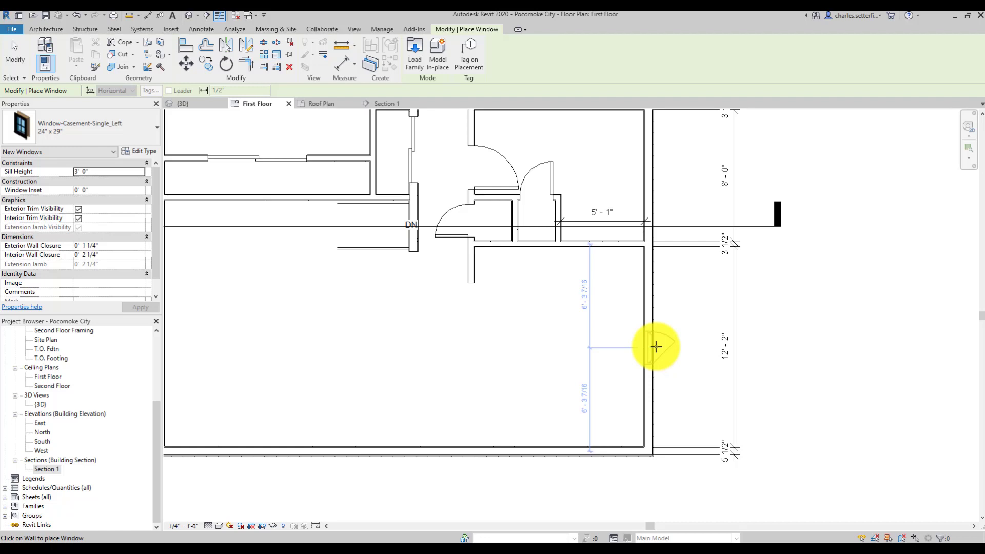
# Place the 24" x 29" casement window in the large room's east exterior wall
pyautogui.click(656, 347)
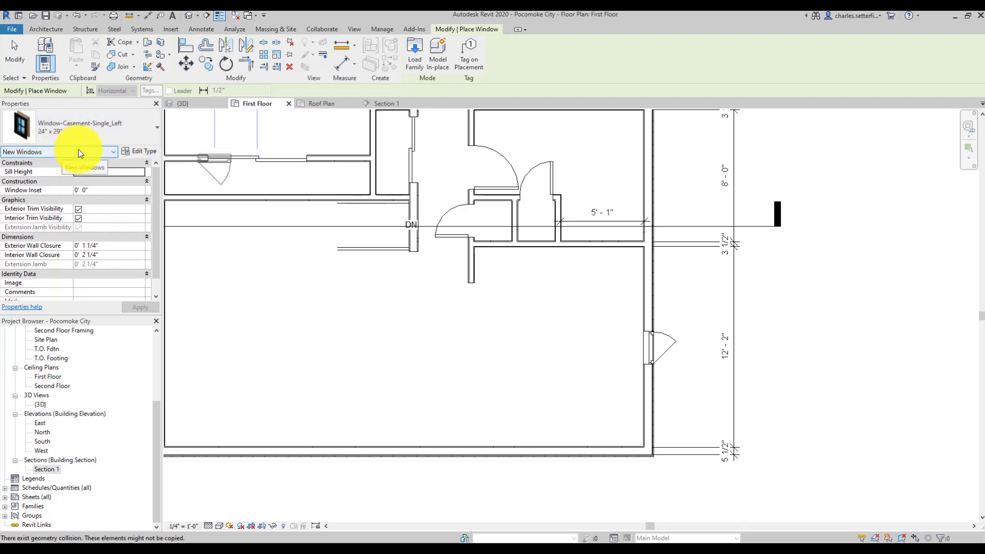
pyautogui.scroll(-2, 270, 220)
pyautogui.moveTo(301, 227); pyautogui.dragTo(439, 239, button='middle')
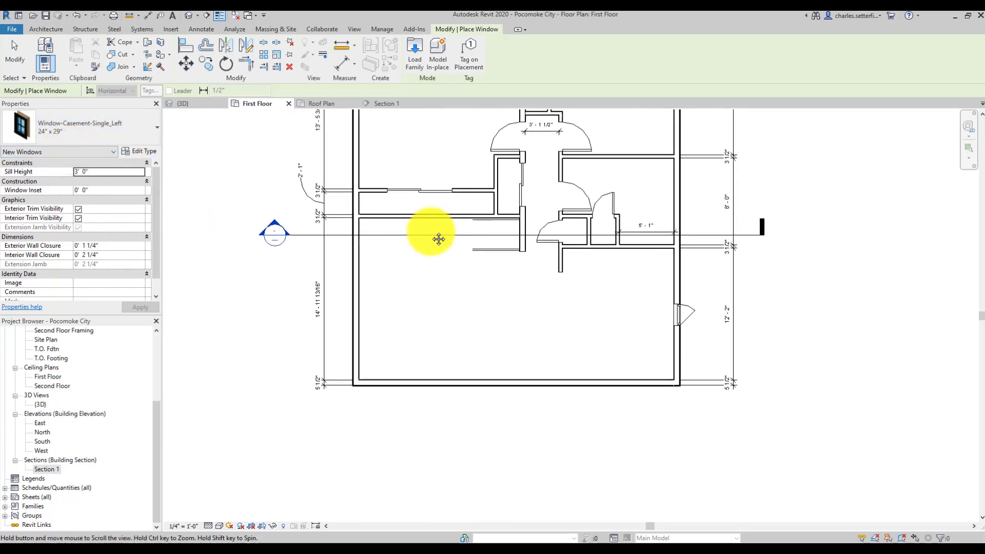
pyautogui.scroll(2, 467, 292)
pyautogui.scroll(3, 512, 407)
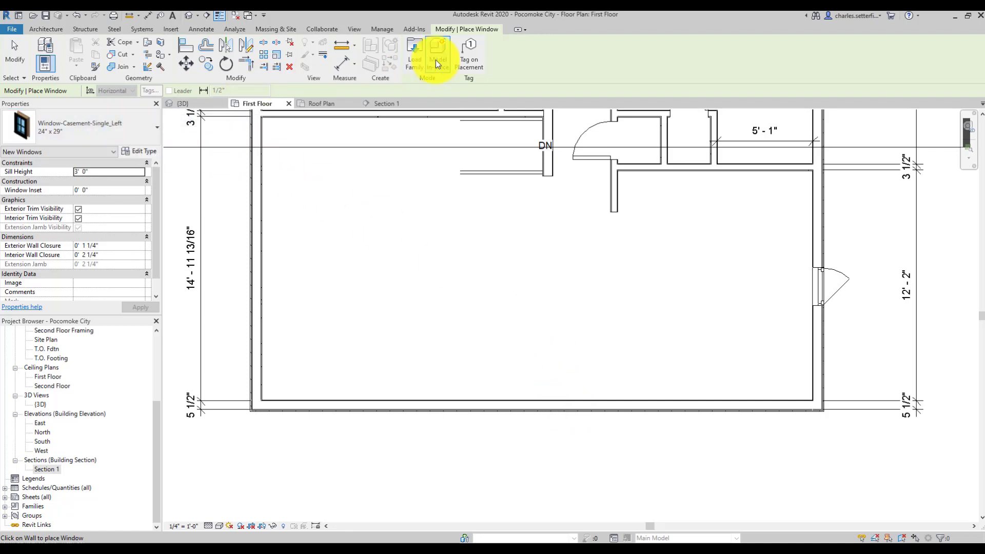
# Compare the bay window families and load Window-Bay-Casement-45_Degree_Angle.rfa
pyautogui.click(412, 59)
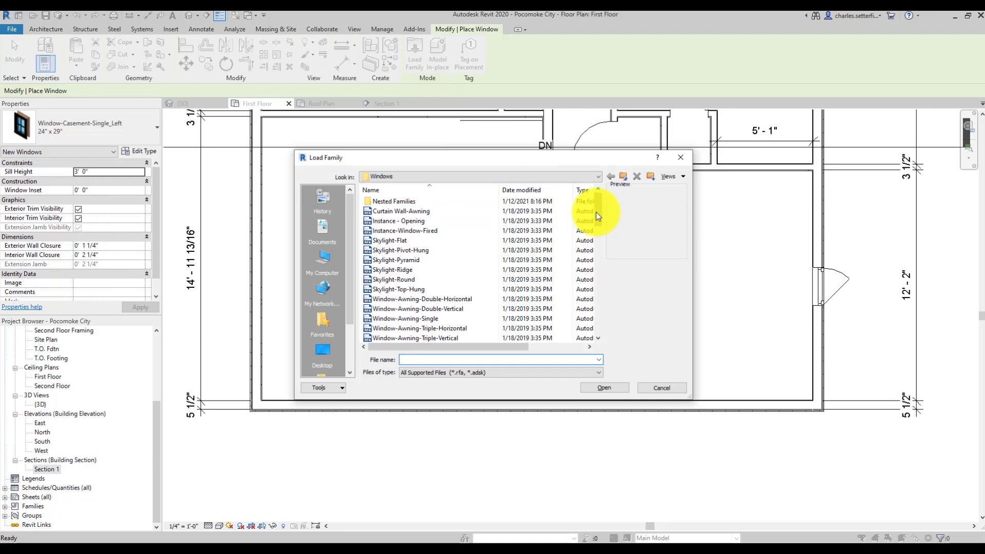
pyautogui.moveTo(598, 215); pyautogui.dragTo(594, 248)
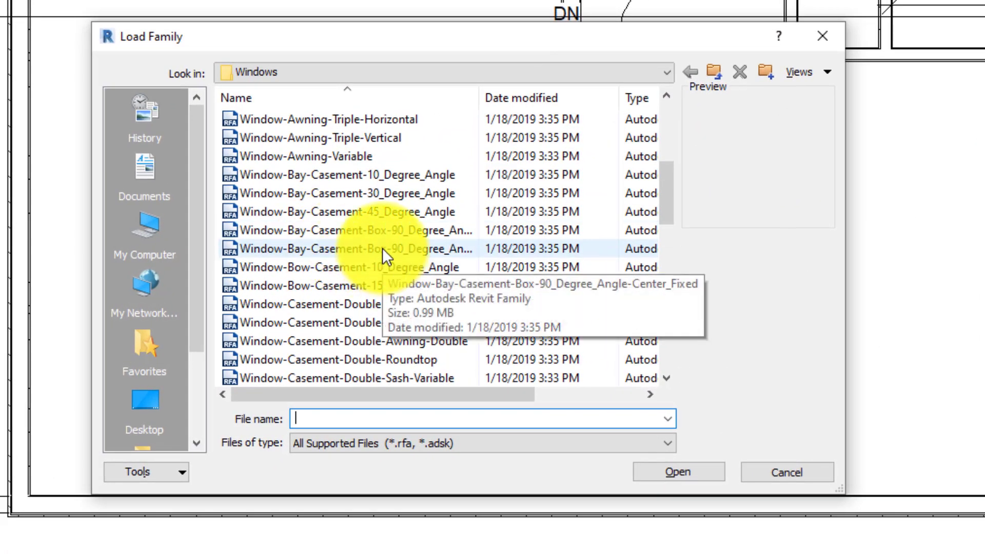
pyautogui.click(352, 209)
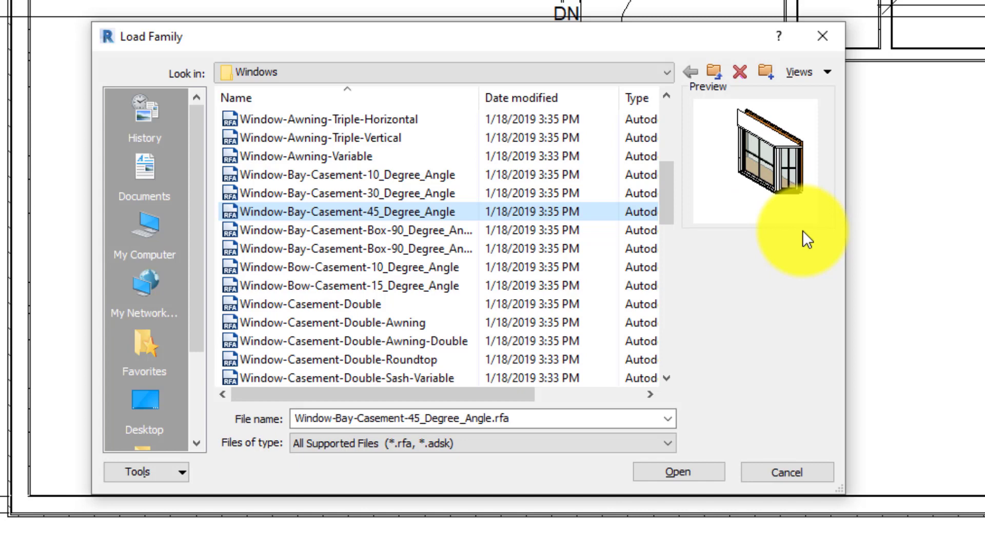
pyautogui.click(436, 250)
pyautogui.click(432, 228)
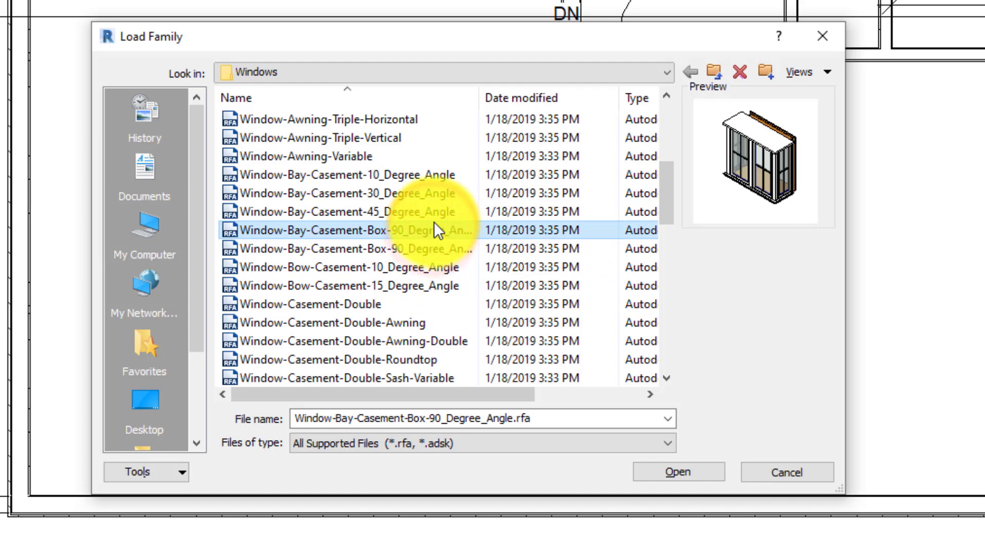
pyautogui.click(435, 213)
pyautogui.click(432, 177)
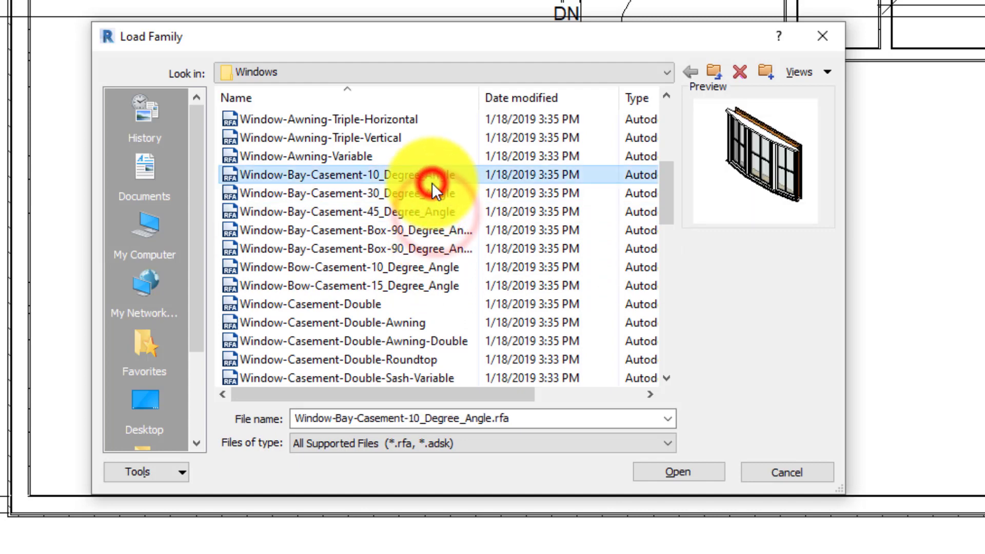
pyautogui.click(414, 210)
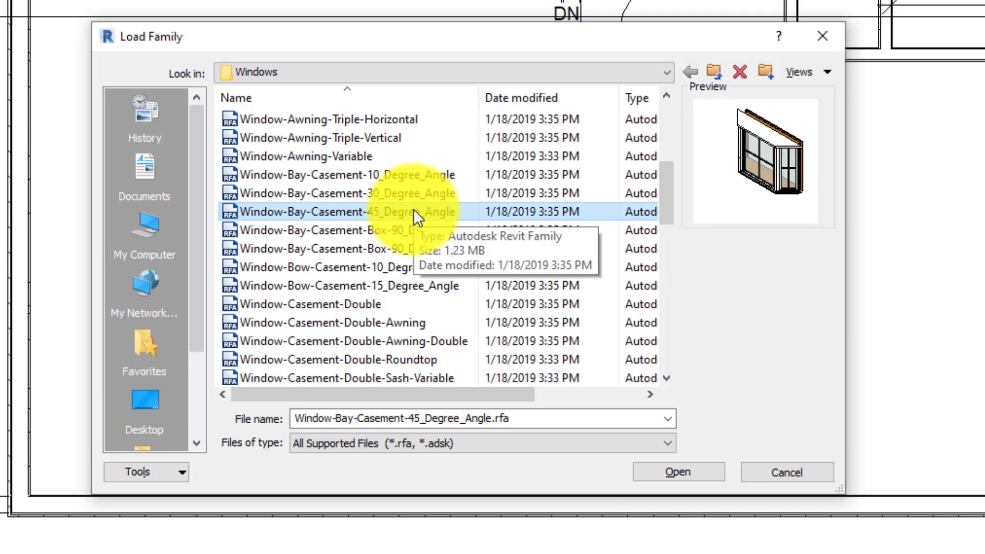
pyautogui.click(688, 470)
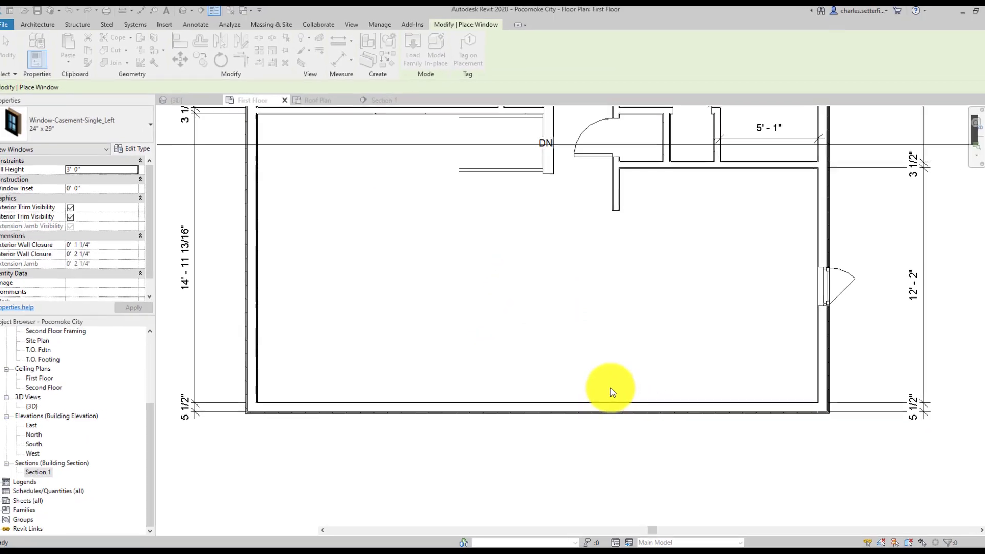
# Keep the 84" x 60" x 18" type and place the bay window at the bottom wall's midpoint
pyautogui.click(134, 128)
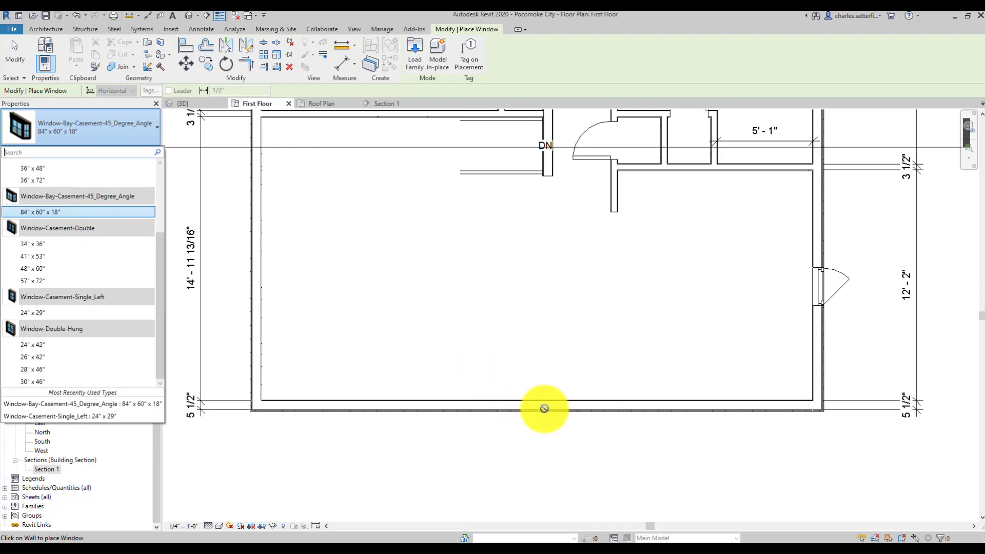
pyautogui.click(70, 213)
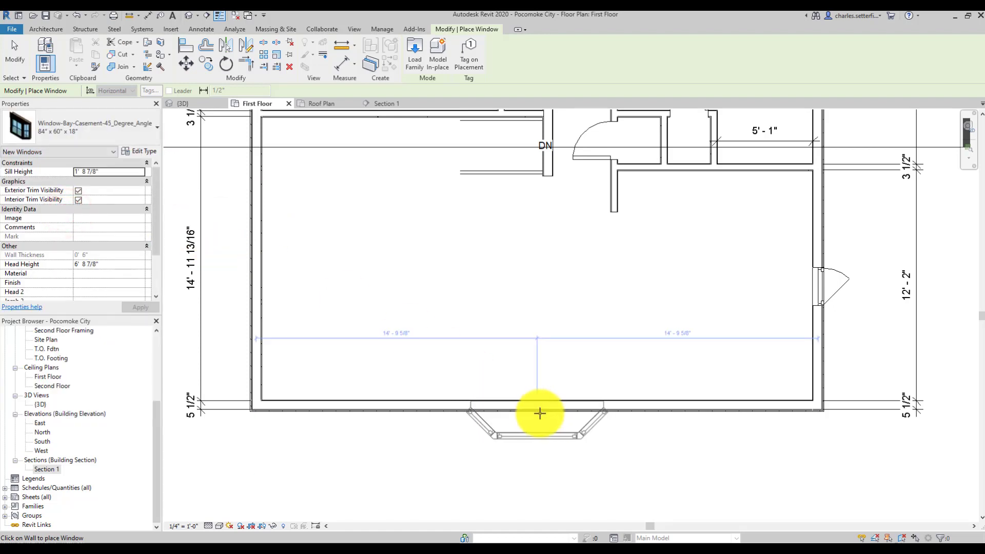
pyautogui.click(540, 413)
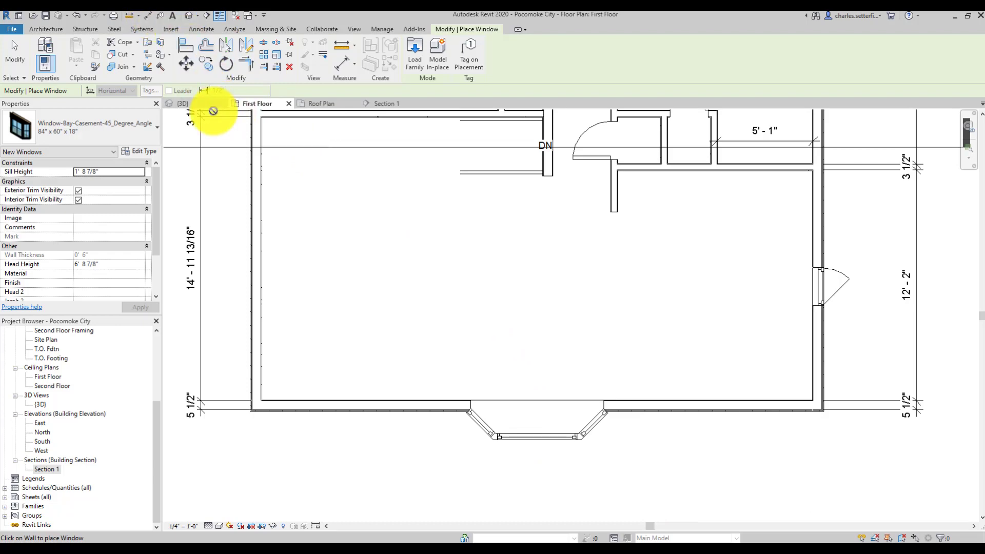
# In the 3D view, set the 24" x 29" casement window's Sill Height to 3' 8"
pyautogui.click(204, 103)
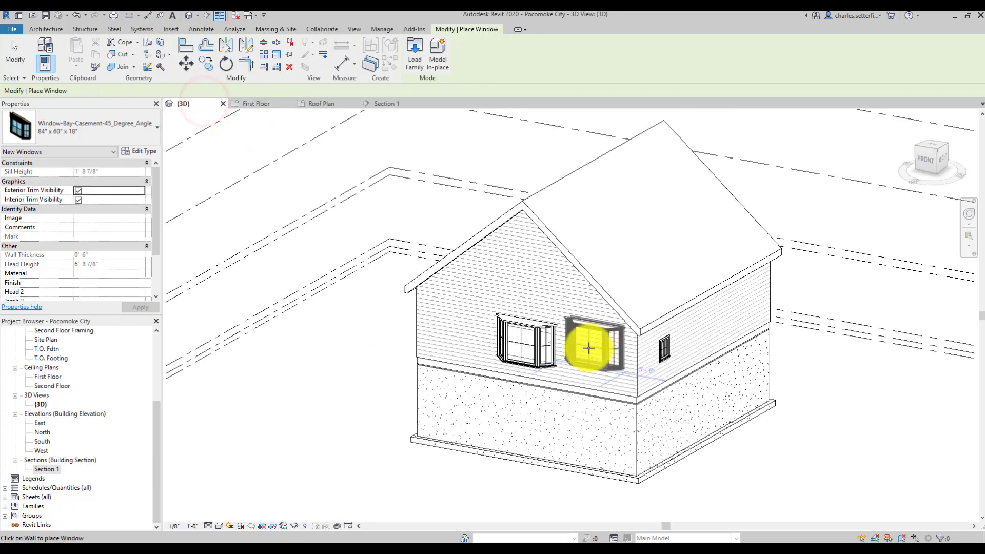
pyautogui.scroll(5, 564, 339)
pyautogui.press('Escape')
pyautogui.press('Escape')
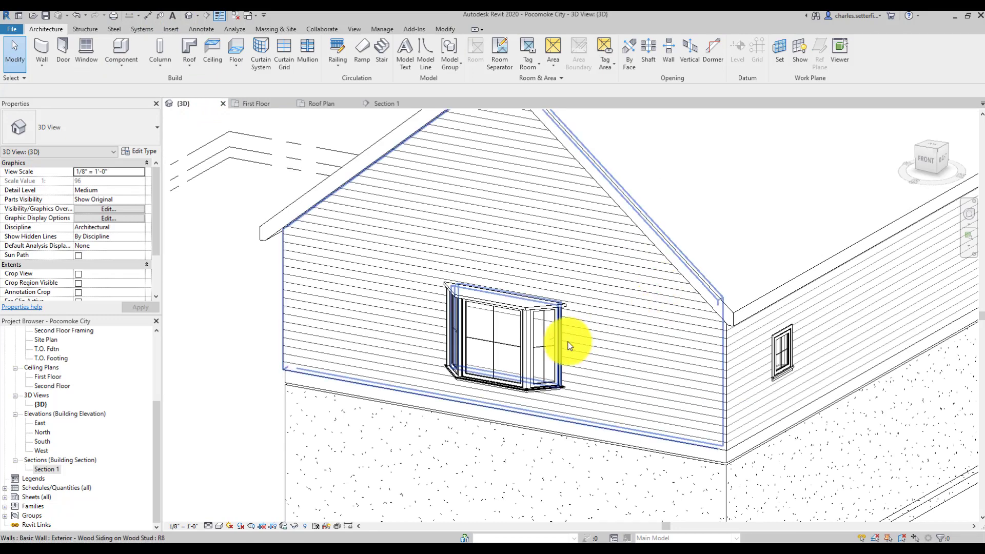
pyautogui.click(540, 342)
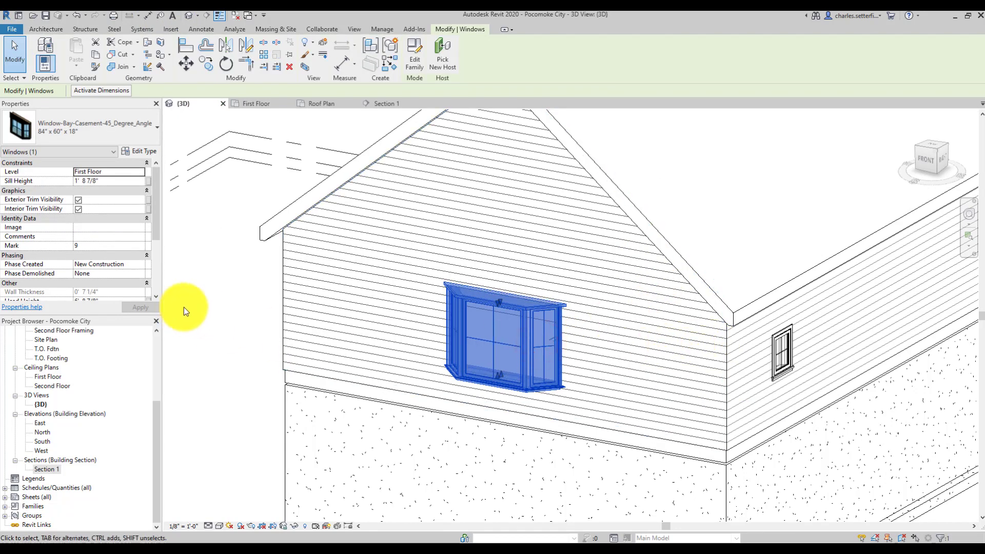
pyautogui.click(224, 300)
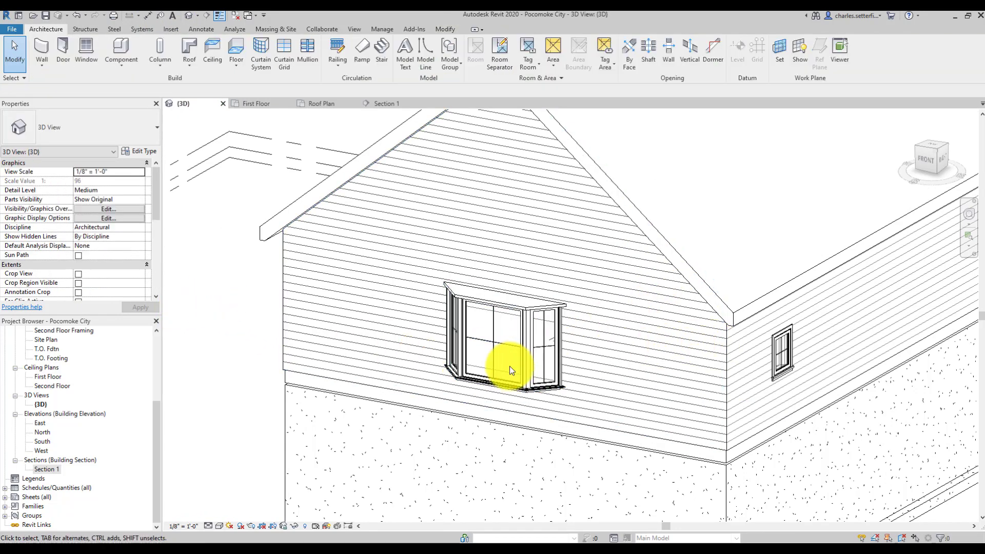
pyautogui.click(775, 362)
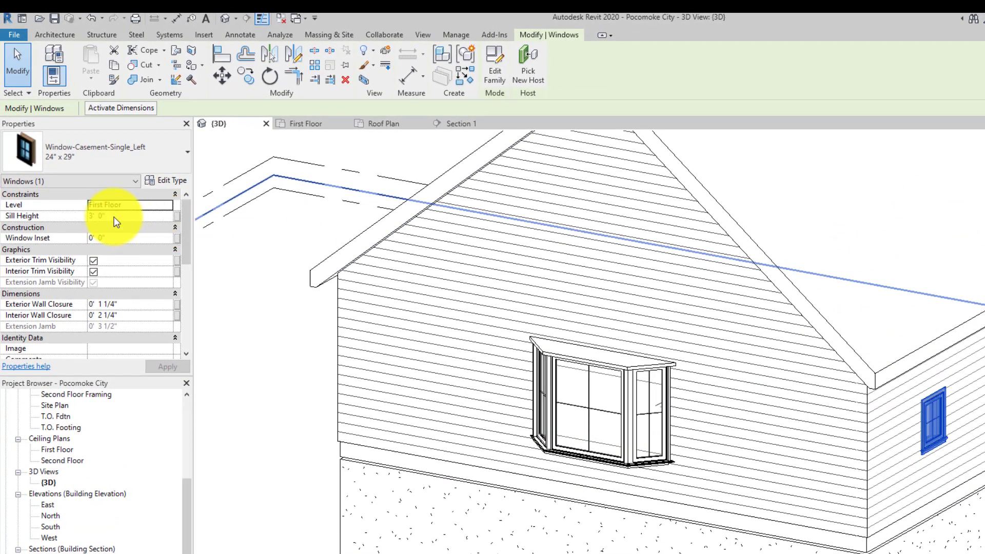
pyautogui.click(114, 217)
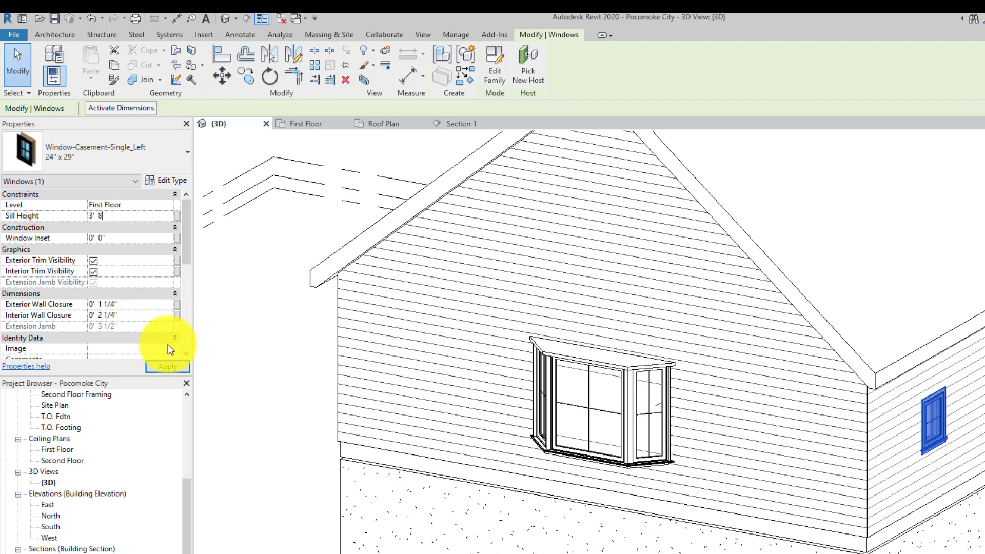
pyautogui.click(180, 367)
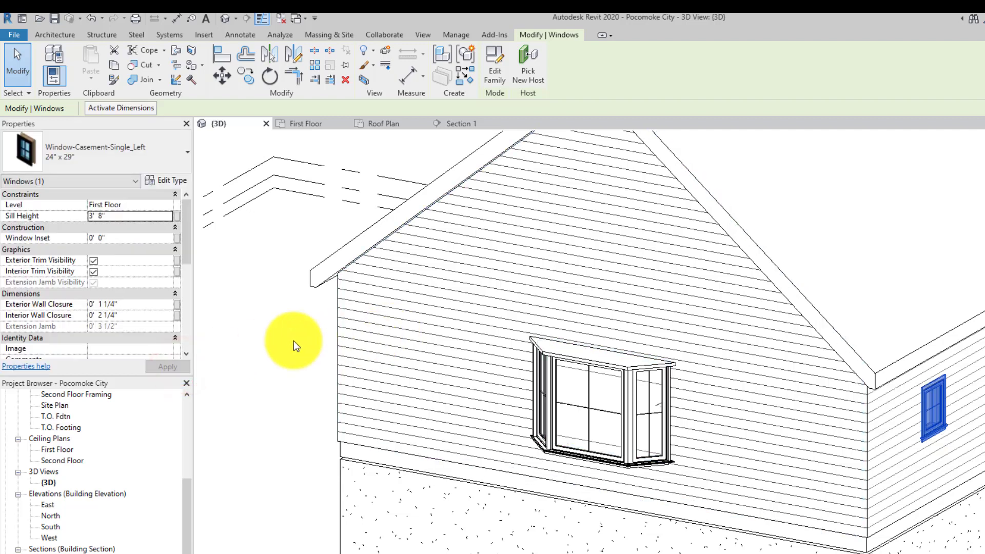
pyautogui.click(294, 341)
pyautogui.scroll(-2, 296, 313)
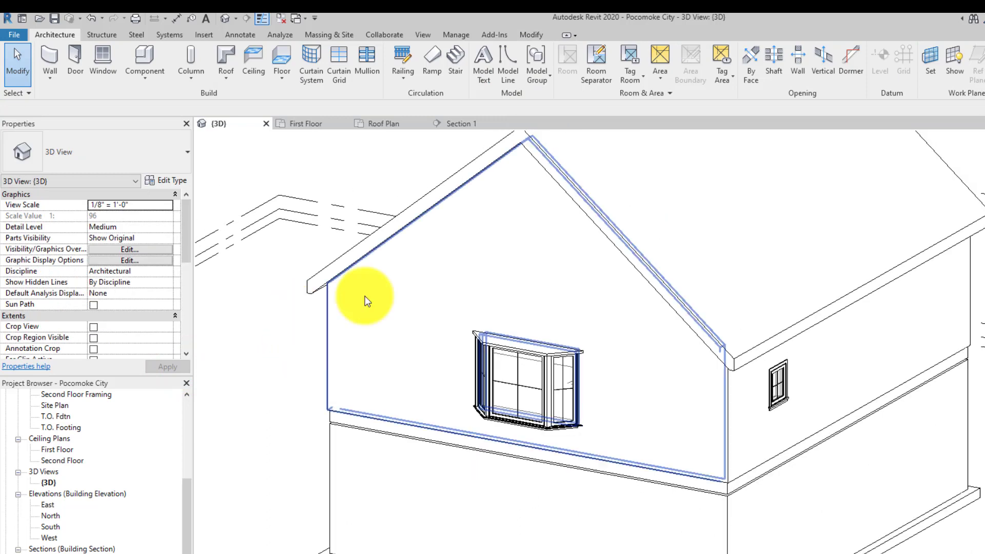
# Return to the First Floor plan, start the Window tool and check the type list
pyautogui.click(319, 125)
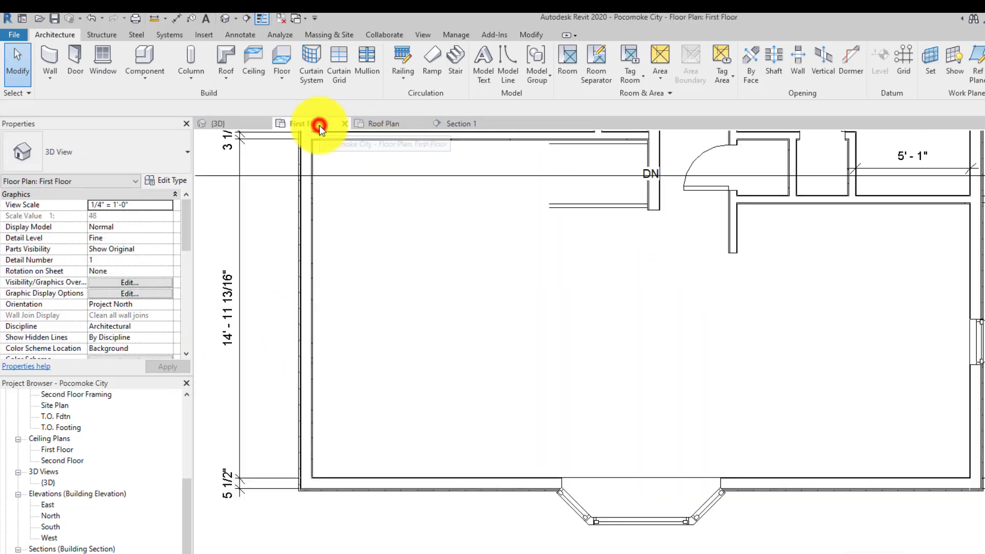
pyautogui.moveTo(494, 262); pyautogui.dragTo(548, 340, button='middle')
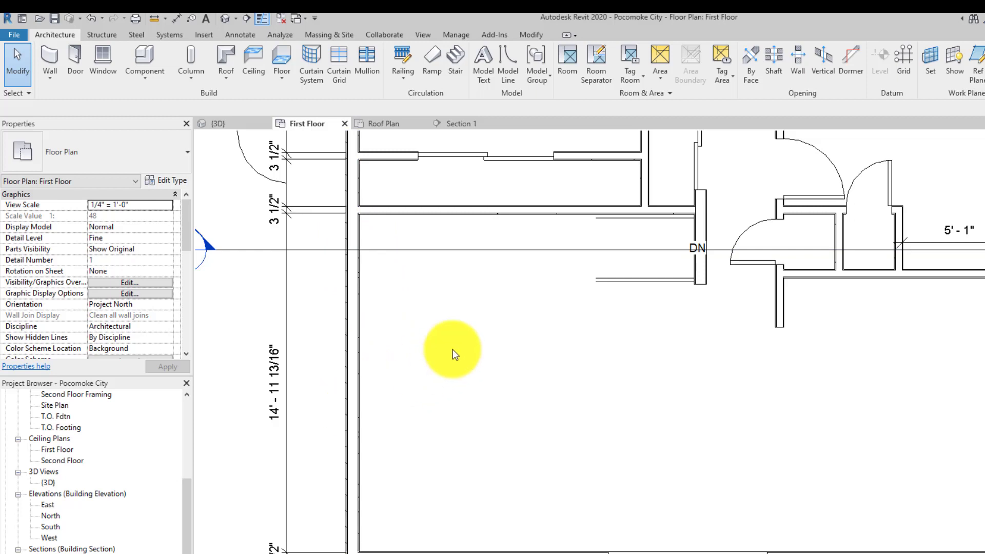
pyautogui.click(104, 57)
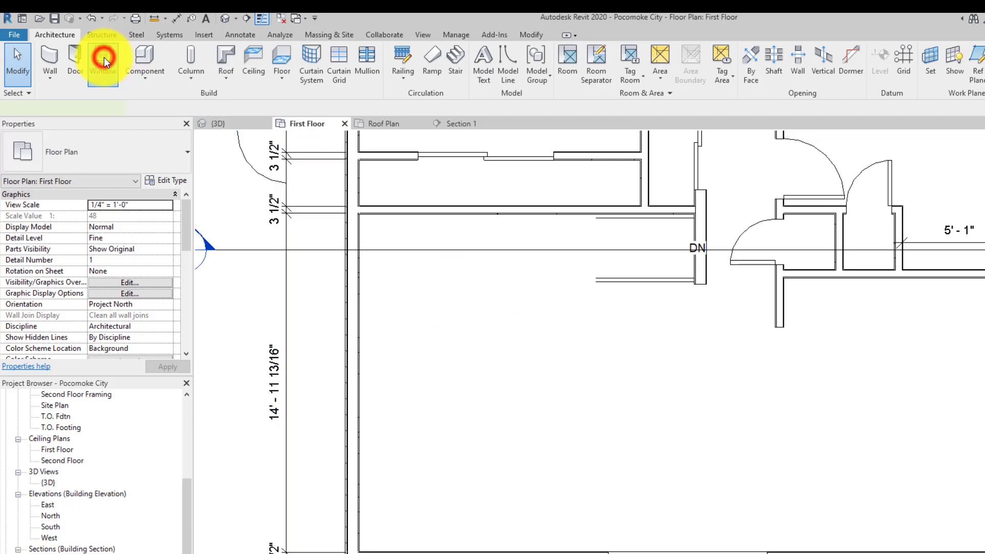
pyautogui.click(125, 155)
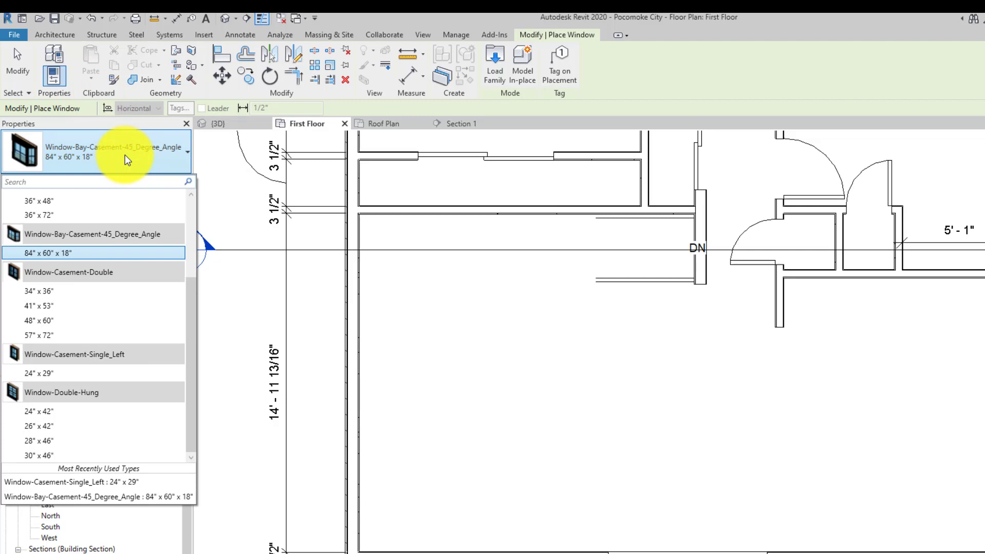
pyautogui.click(192, 422)
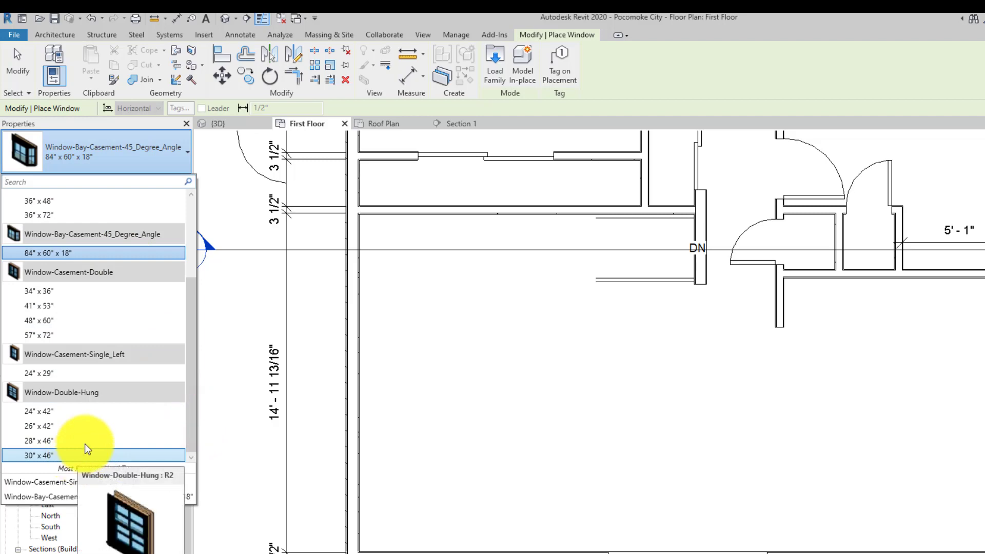
# Open Window-Double-Hung.rfa from the family library
pyautogui.click(494, 60)
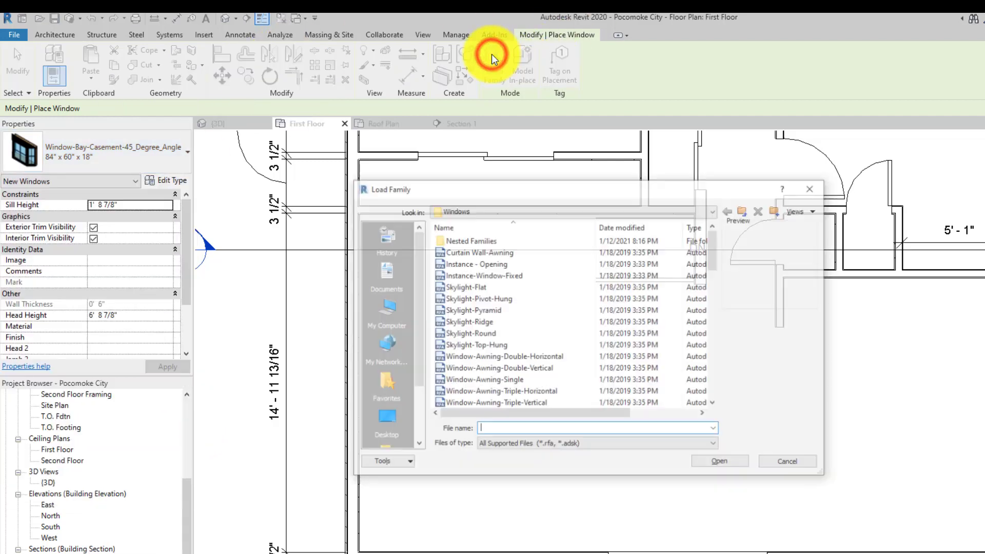
pyautogui.scroll(-6, 538, 282)
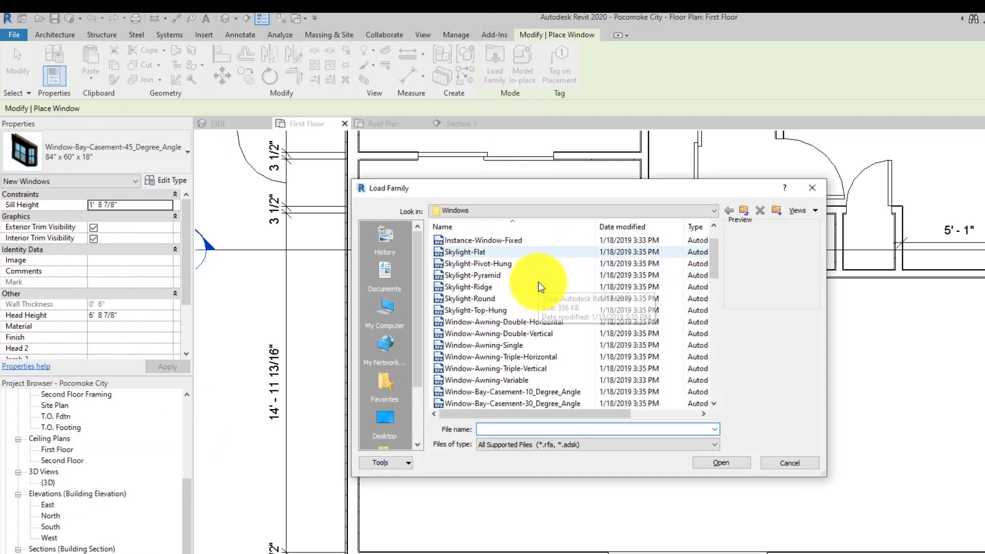
pyautogui.scroll(-4, 537, 282)
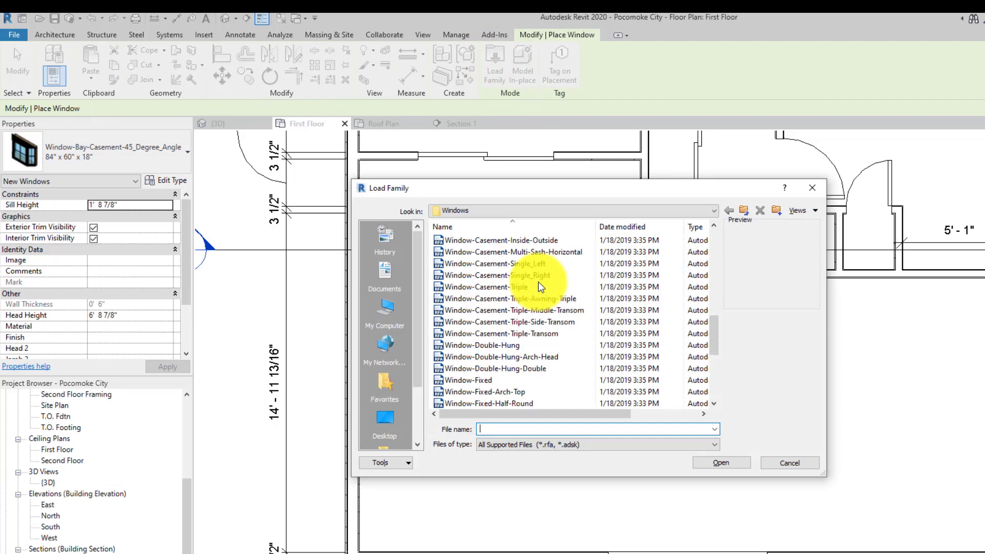
pyautogui.click(499, 344)
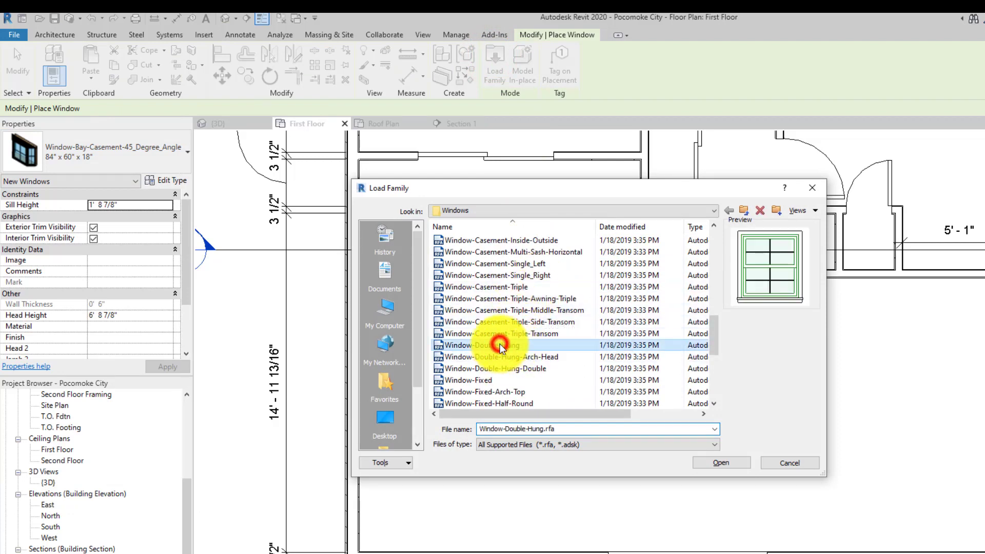
pyautogui.click(741, 467)
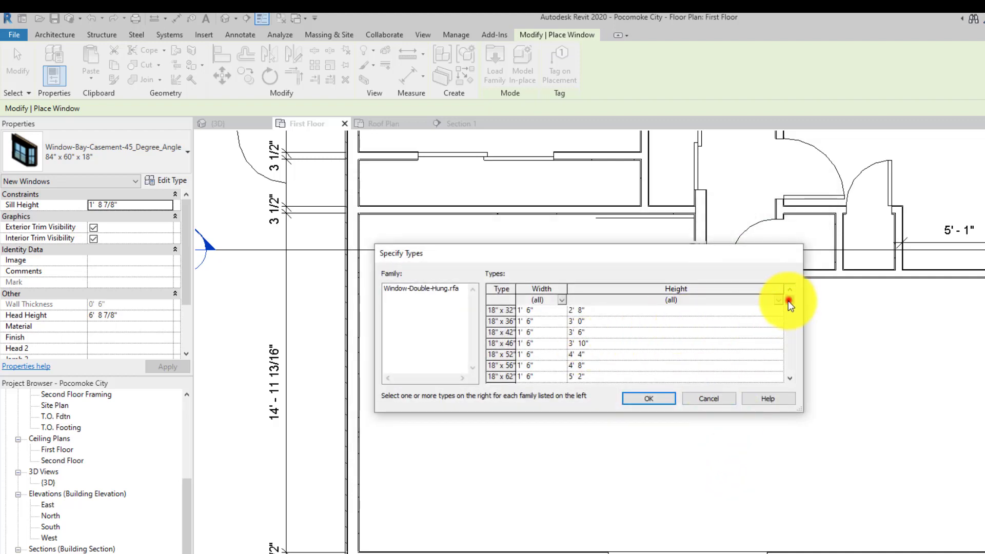
# Load its 38" x 62" type, overwriting the existing version
pyautogui.moveTo(788, 303); pyautogui.dragTo(783, 352)
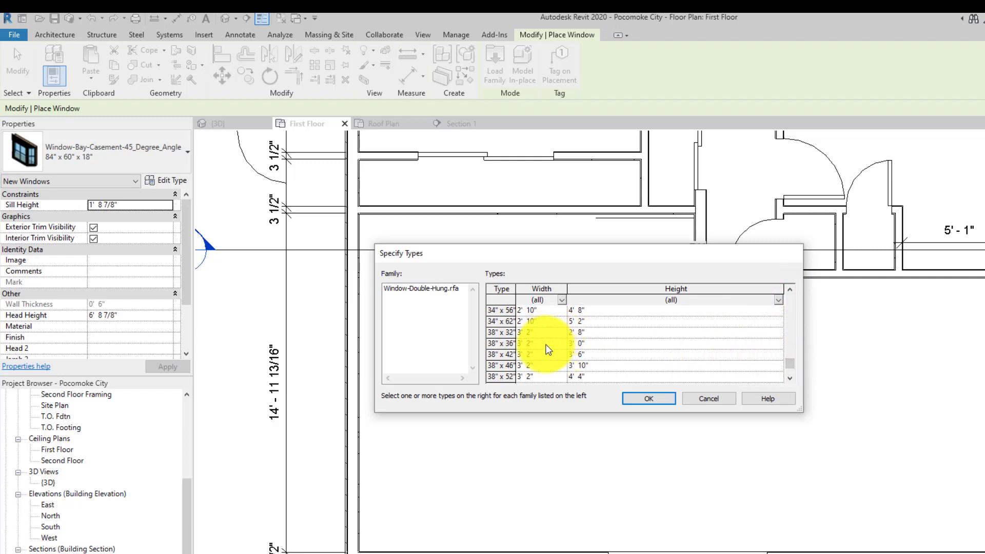
pyautogui.scroll(-1, 657, 357)
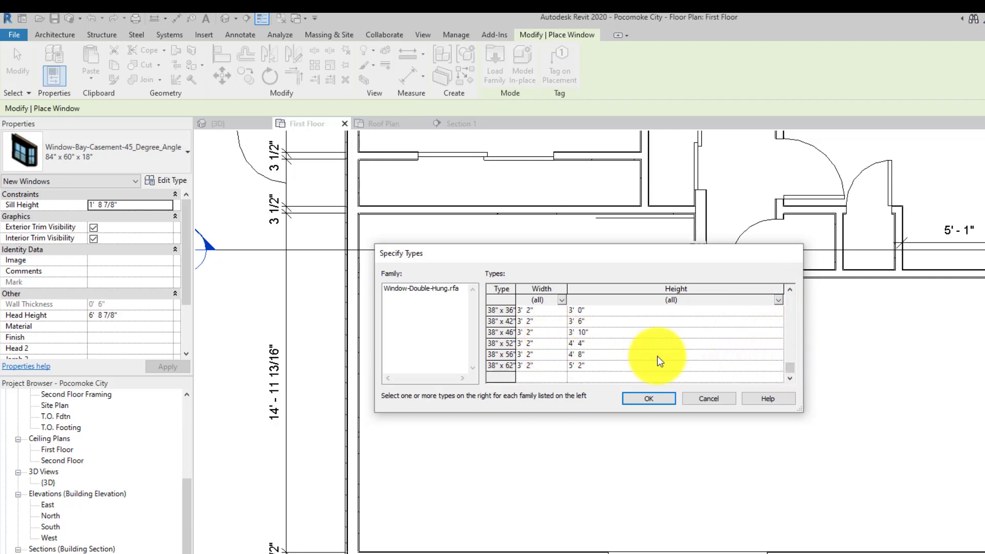
pyautogui.click(528, 368)
pyautogui.click(650, 398)
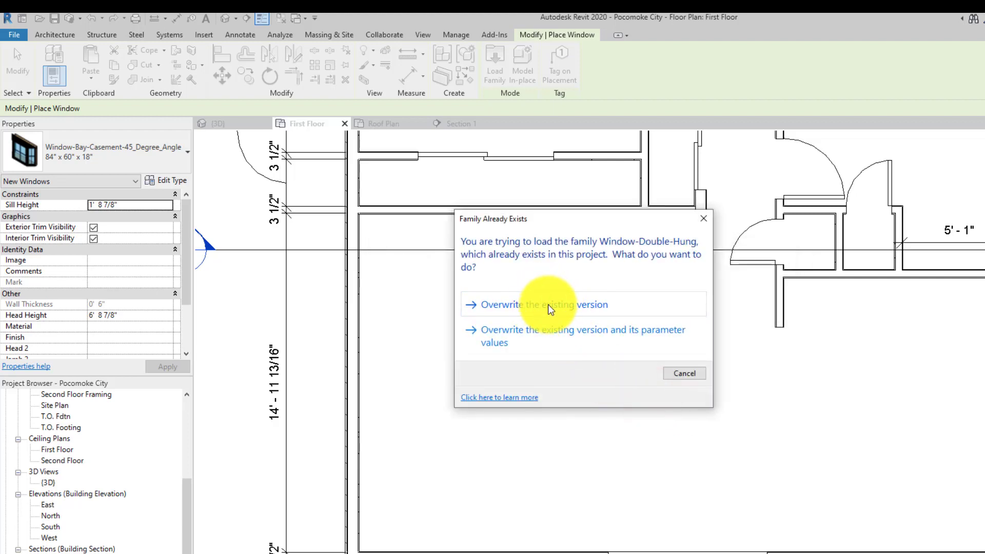
pyautogui.click(550, 304)
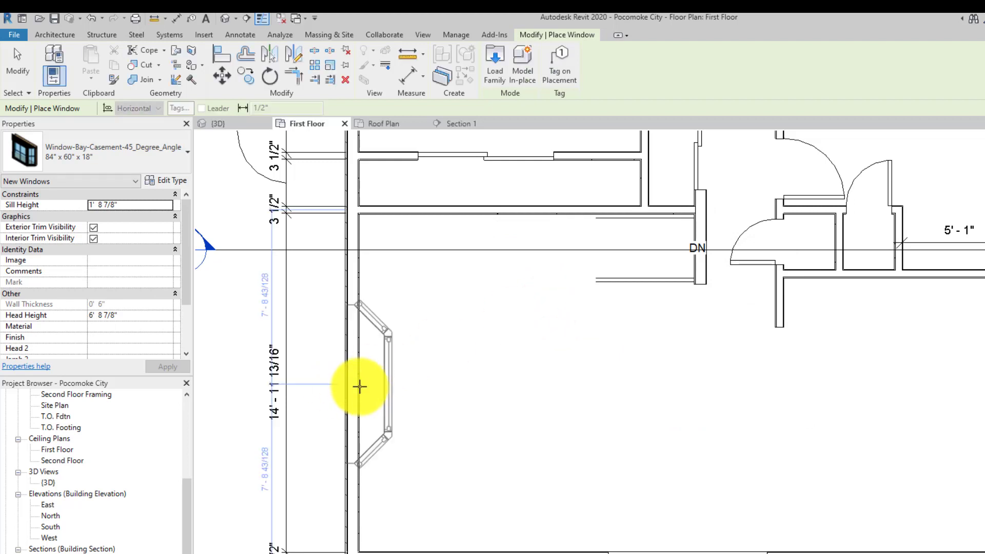
# Place three Window-Double-Hung 38" x 62" windows: one in the large room's west wall, two in the upper rooms' north walls
pyautogui.click(106, 158)
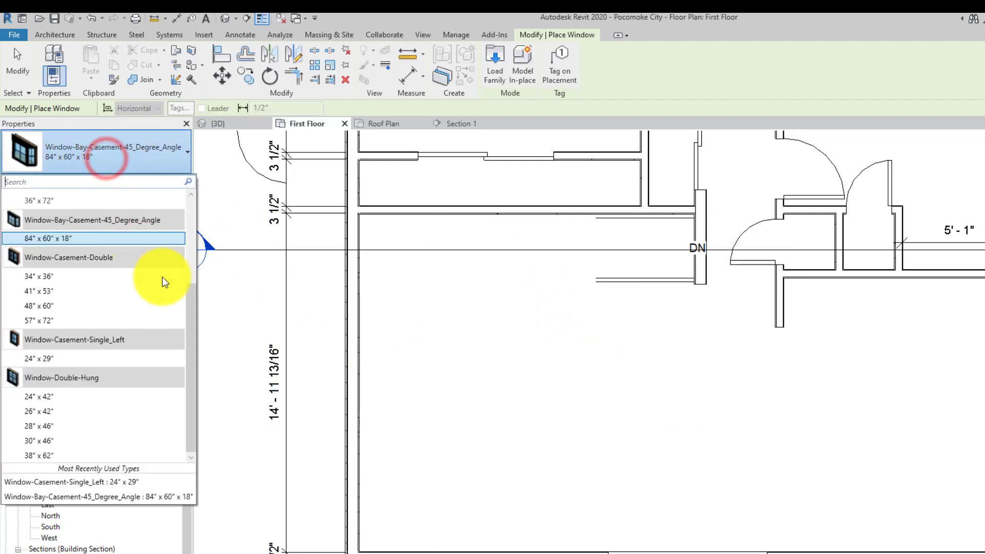
pyautogui.click(46, 455)
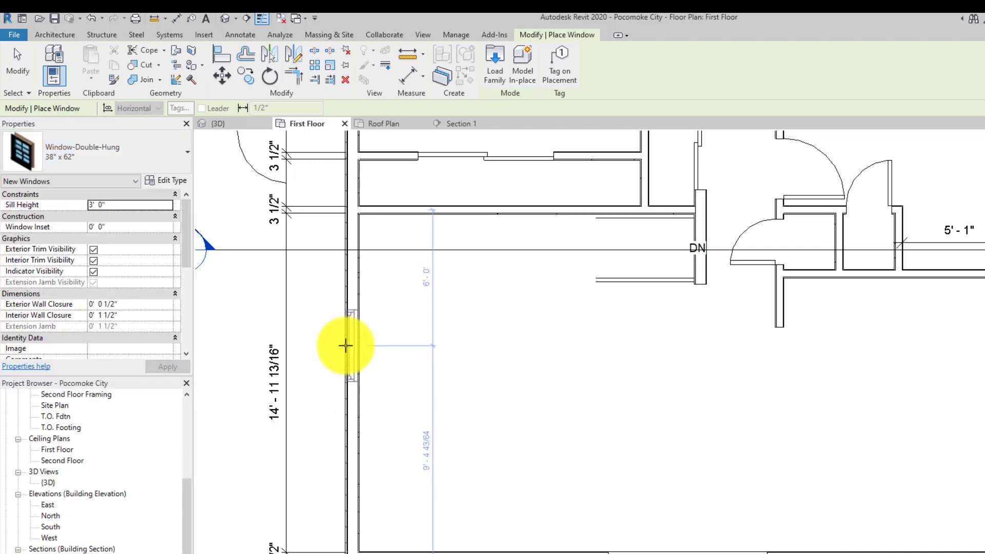
pyautogui.click(346, 346)
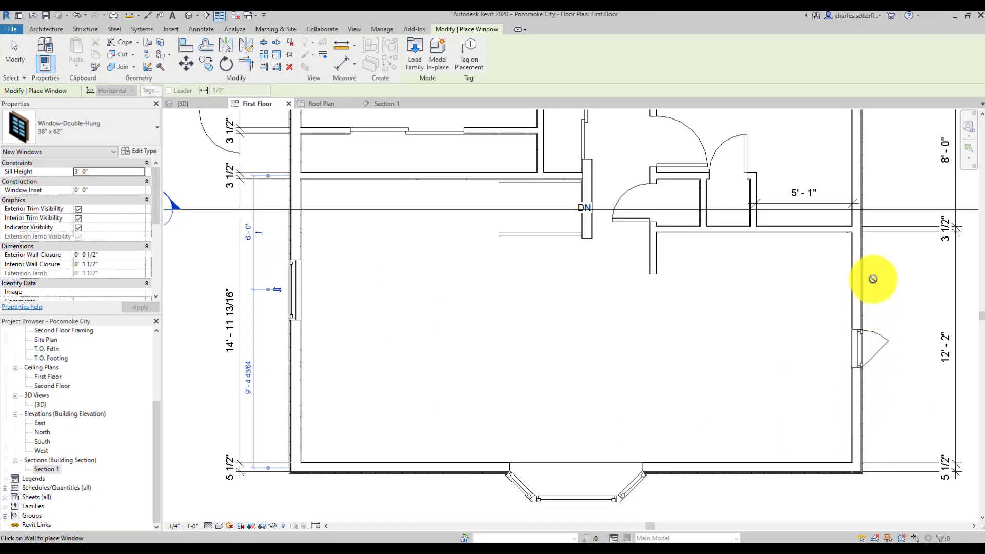
pyautogui.scroll(-2, 691, 282)
pyautogui.moveTo(691, 281); pyautogui.dragTo(676, 553, button='middle')
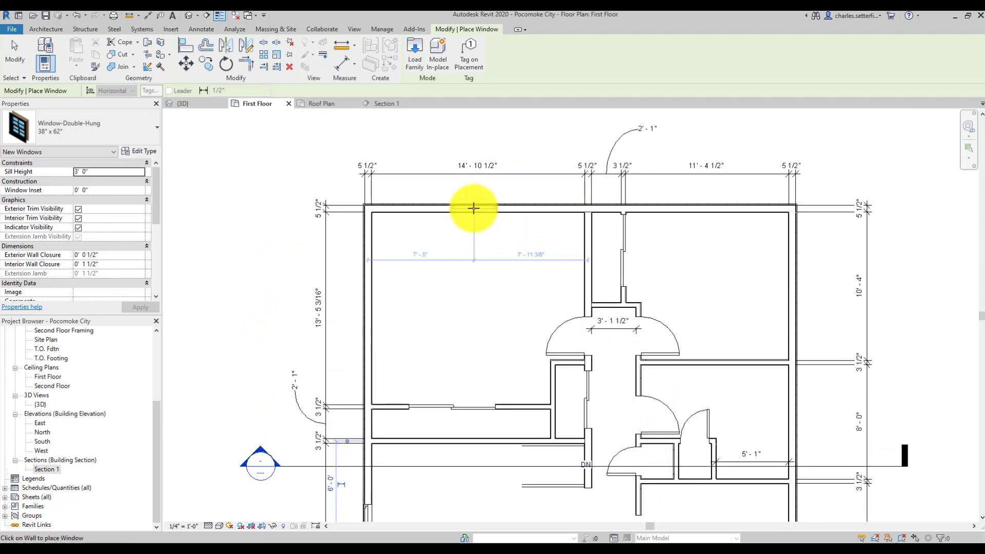
pyautogui.click(470, 207)
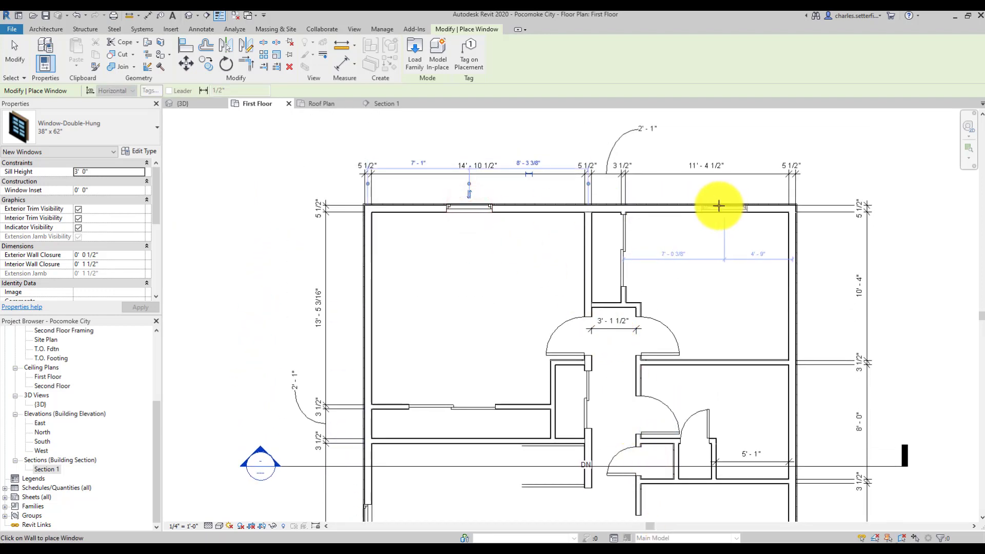
pyautogui.click(705, 205)
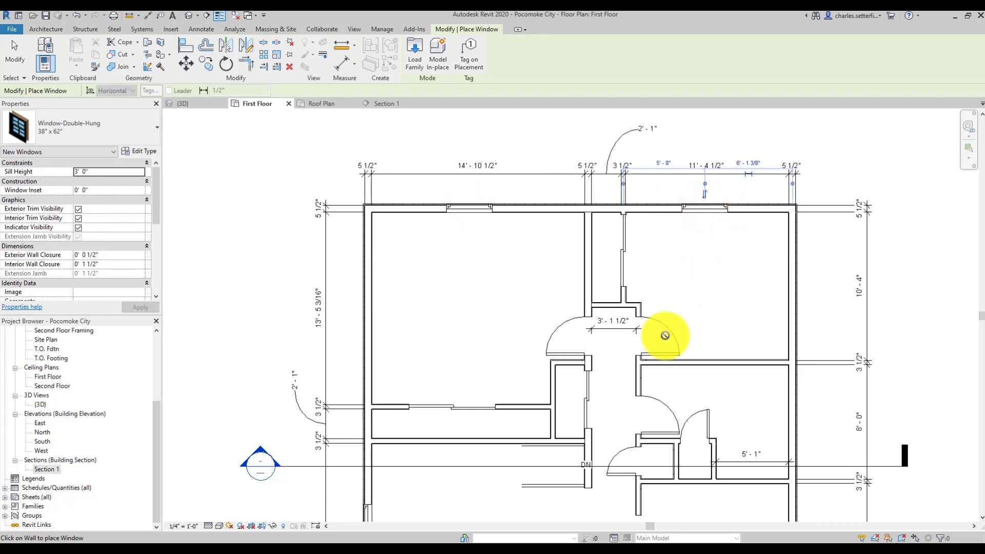
pyautogui.scroll(-2, 508, 359)
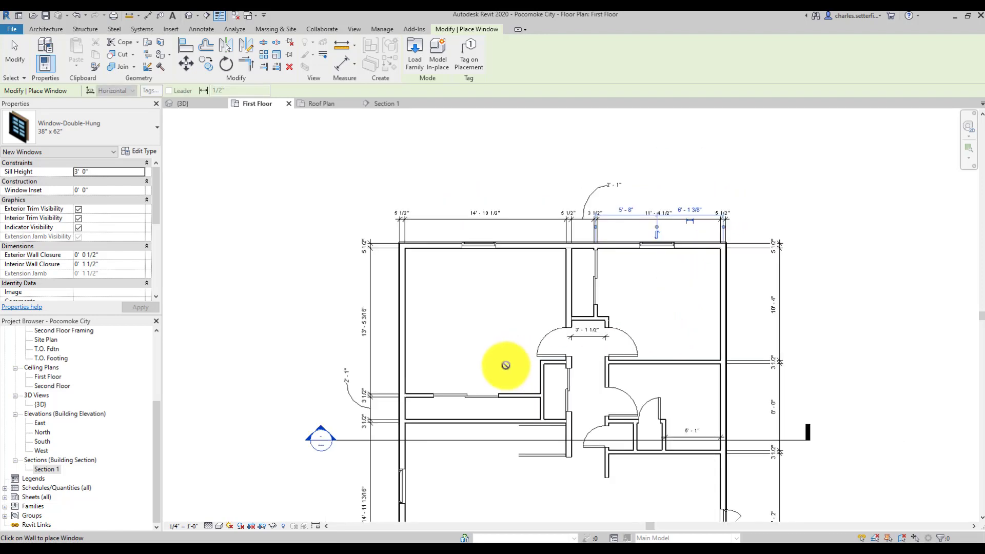
pyautogui.moveTo(508, 359); pyautogui.dragTo(498, 176, button='middle')
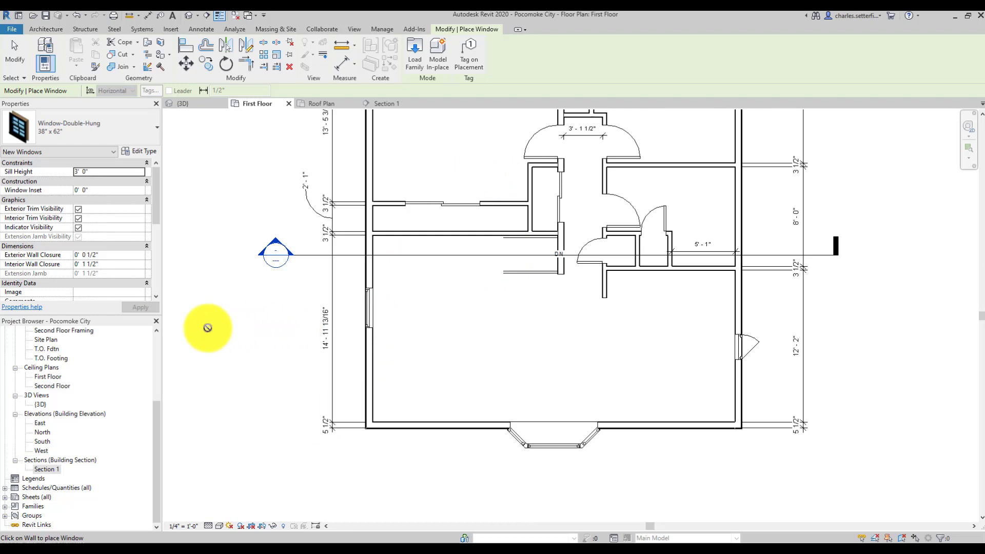
# Align the large room's west window to the door in the opposite east wall
pyautogui.press('Escape')
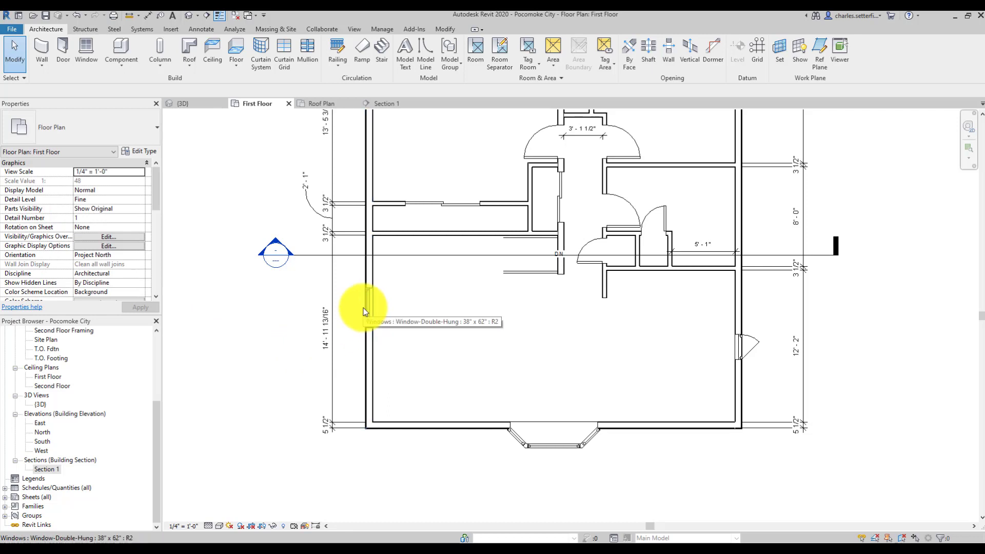
pyautogui.scroll(2, 377, 309)
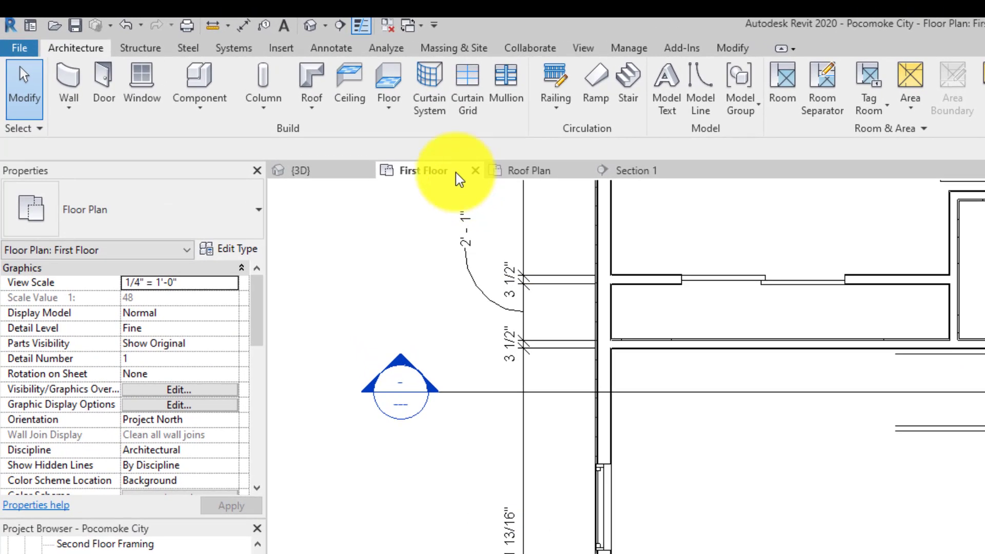
pyautogui.click(735, 50)
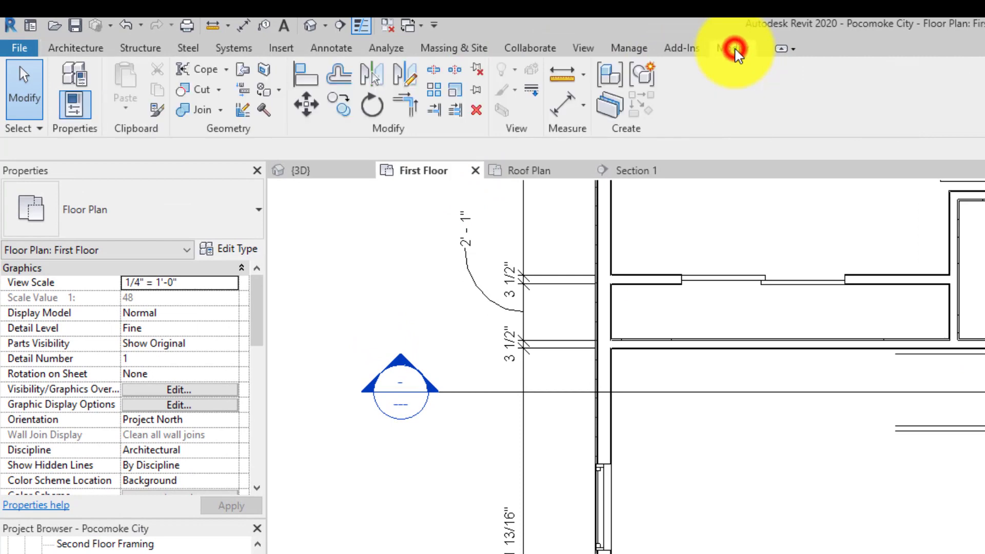
pyautogui.click(302, 73)
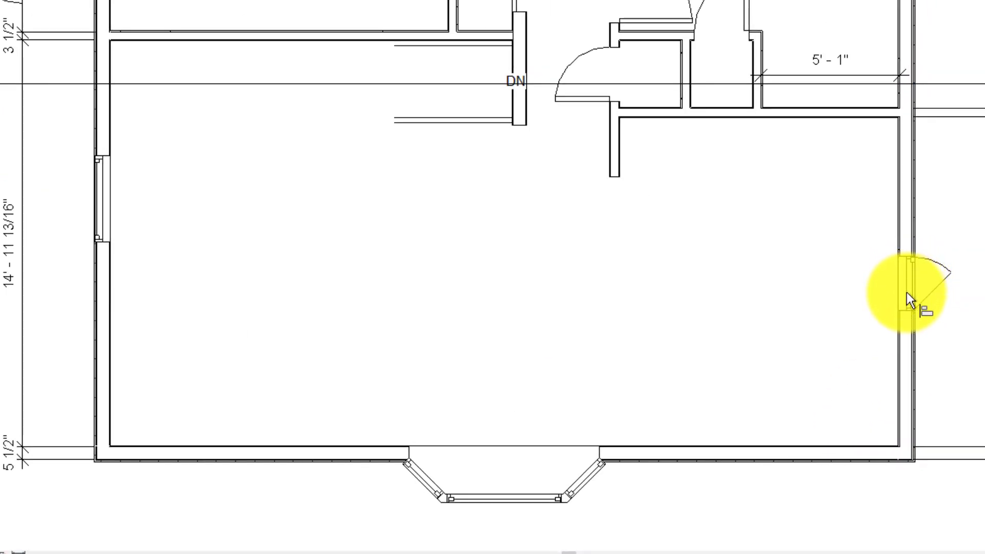
pyautogui.click(911, 285)
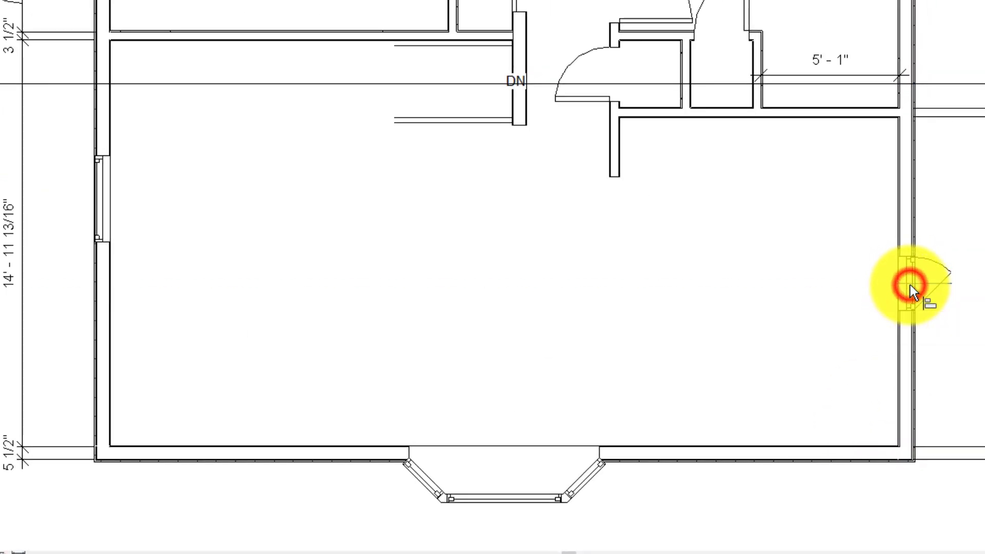
pyautogui.click(103, 198)
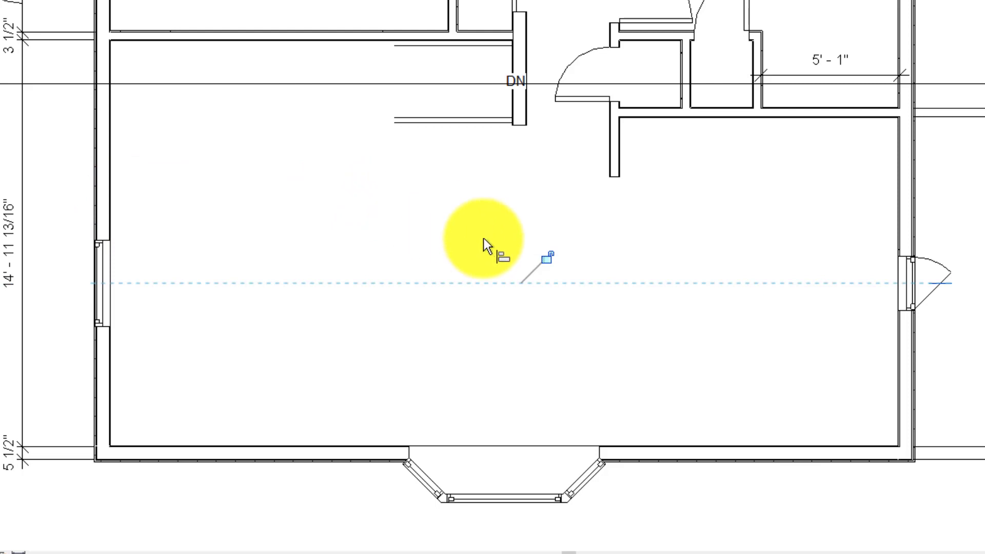
# Revert an accidental drag of the west window so it keeps its aligned position
pyautogui.click(548, 260)
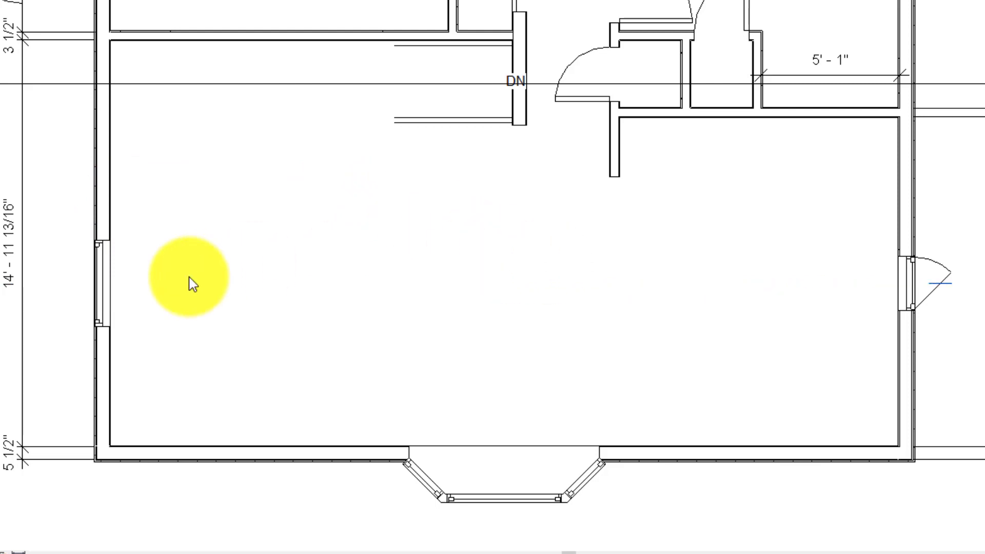
pyautogui.moveTo(97, 285); pyautogui.dragTo(100, 316)
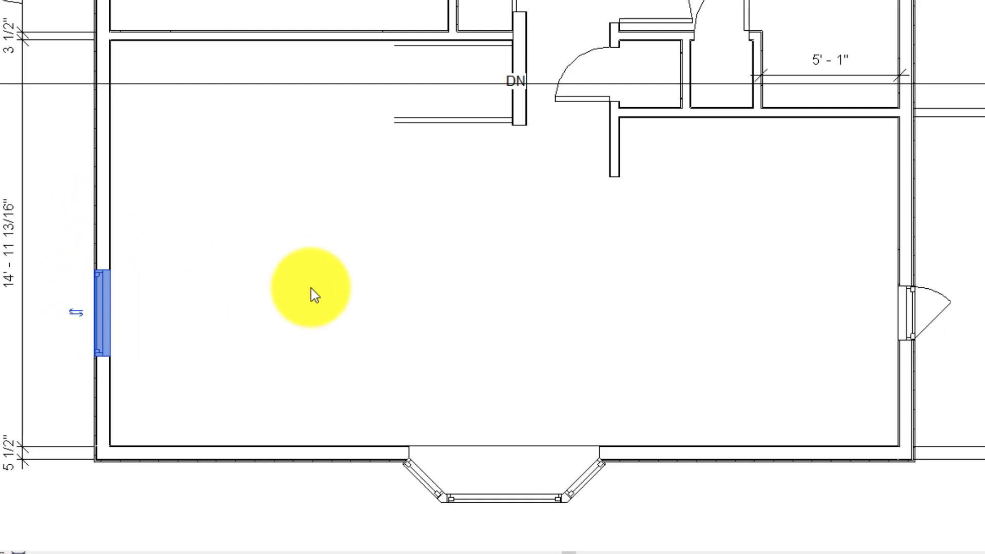
pyautogui.hotkey('ctrl', 'z')
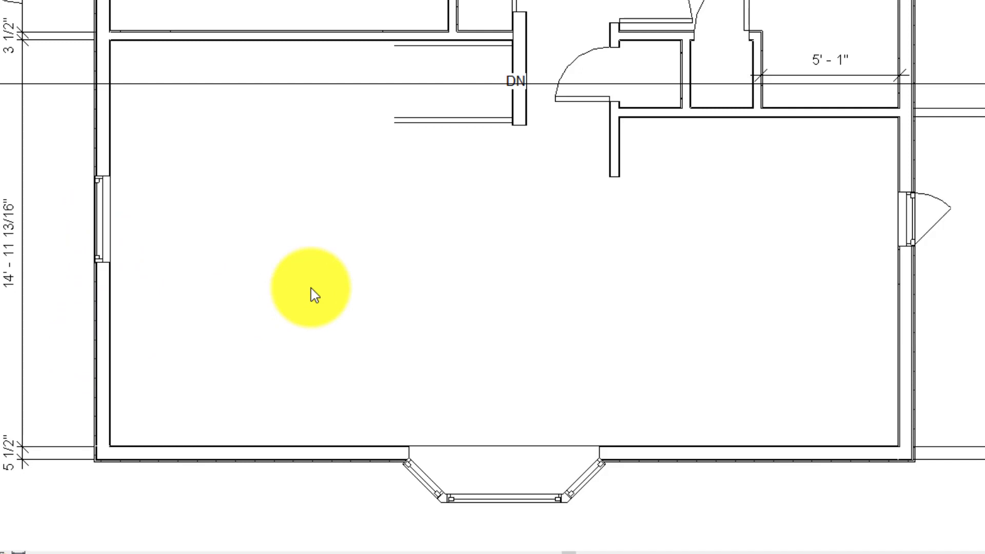
pyautogui.hotkey('ctrl', 'y')
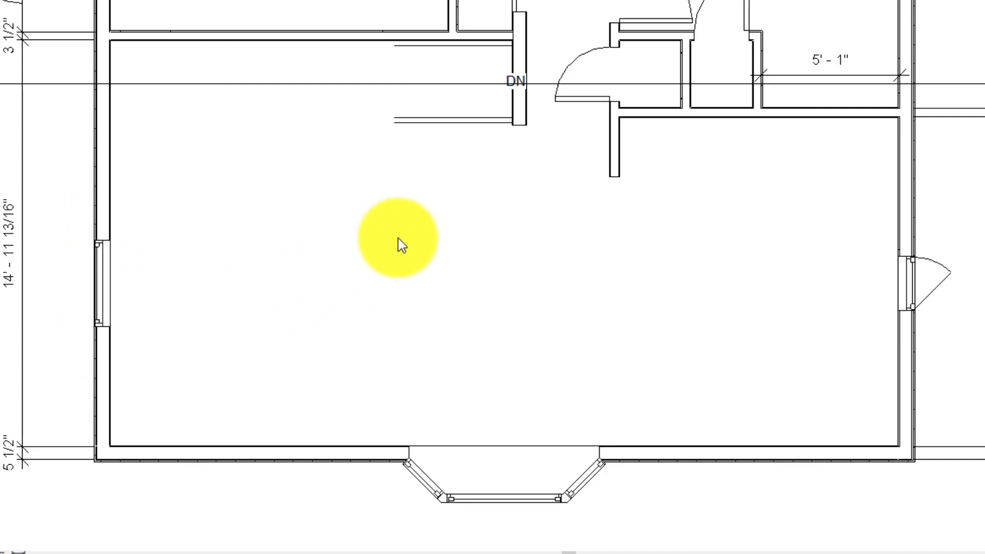
pyautogui.click(400, 240)
# Start the Door tool and look through the door types already available
pyautogui.moveTo(386, 229); pyautogui.dragTo(430, 307, button='middle')
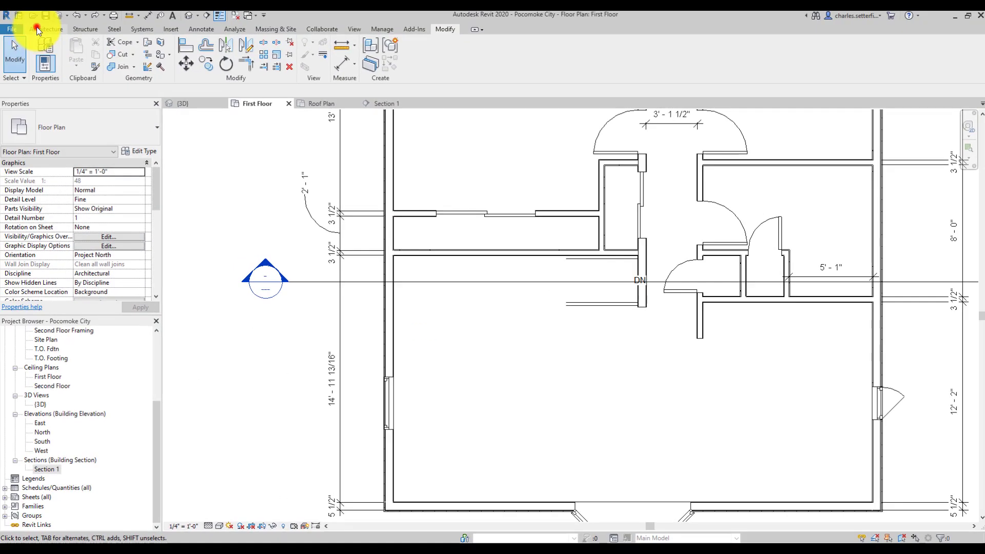
pyautogui.click(37, 30)
pyautogui.click(57, 50)
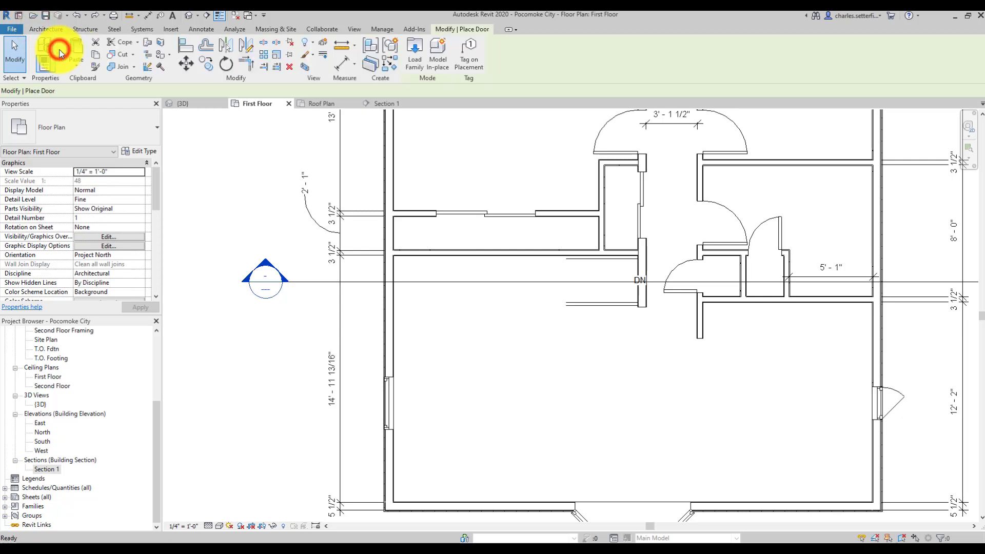
pyautogui.click(79, 128)
pyautogui.scroll(5, 103, 231)
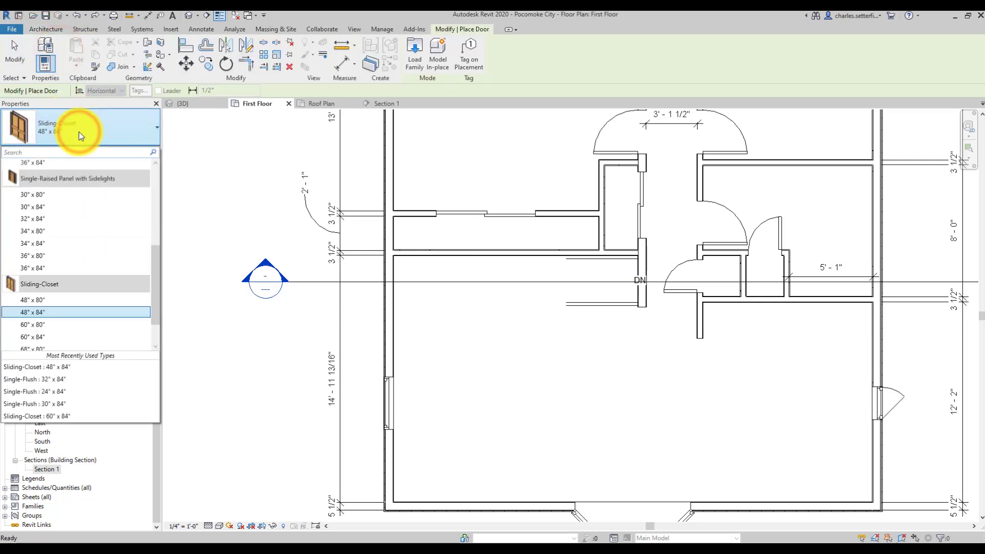
pyautogui.click(155, 266)
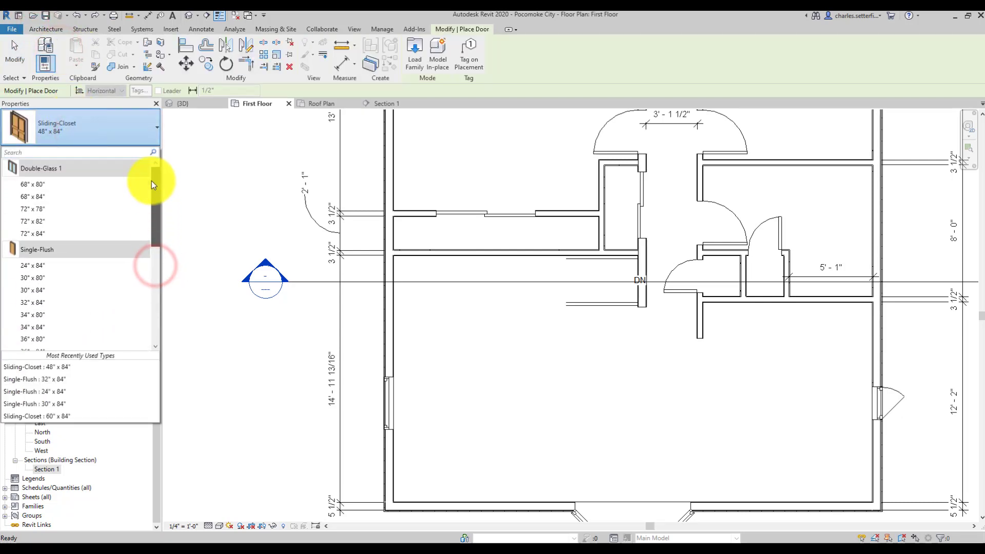
pyautogui.moveTo(152, 180); pyautogui.dragTo(149, 313)
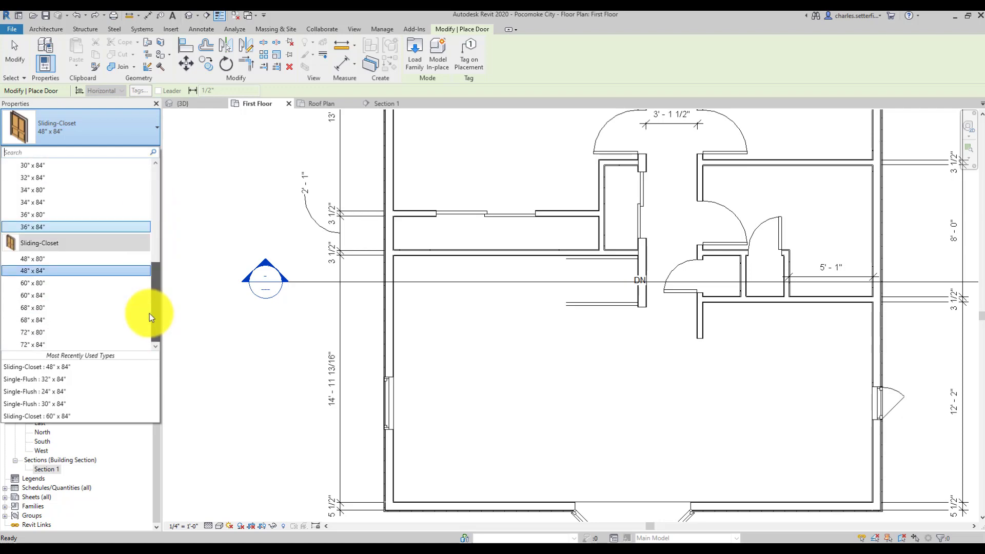
# Load Door-Exterior-Single-Entry-Half Flat Glass-Wood_Clad.rfa from US Imperial > Doors > Residential
pyautogui.click(407, 39)
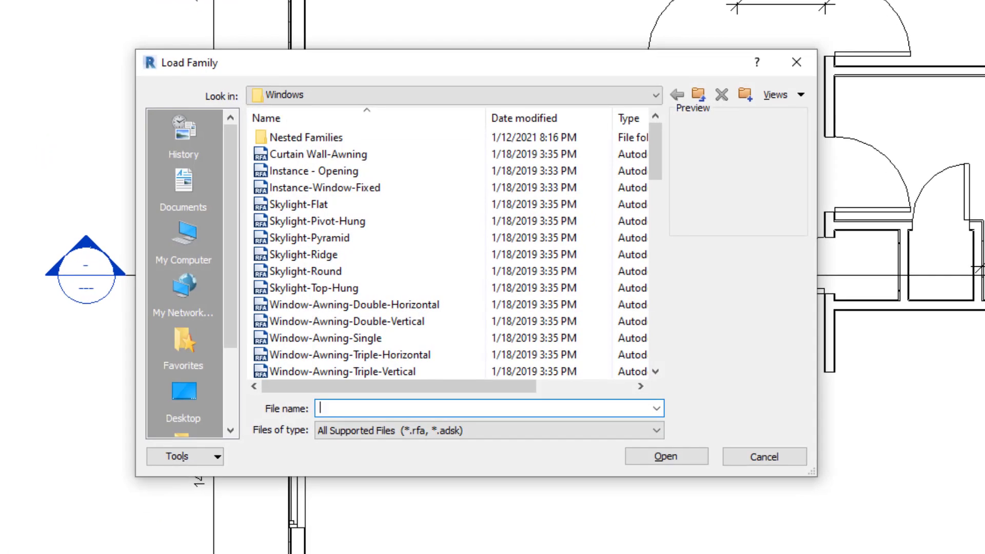
pyautogui.click(698, 95)
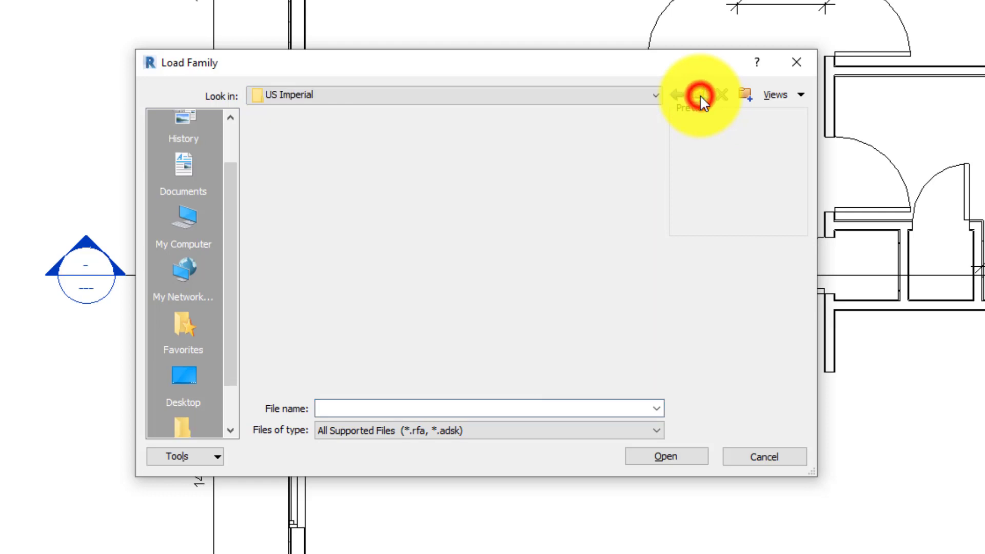
pyautogui.doubleClick(267, 288)
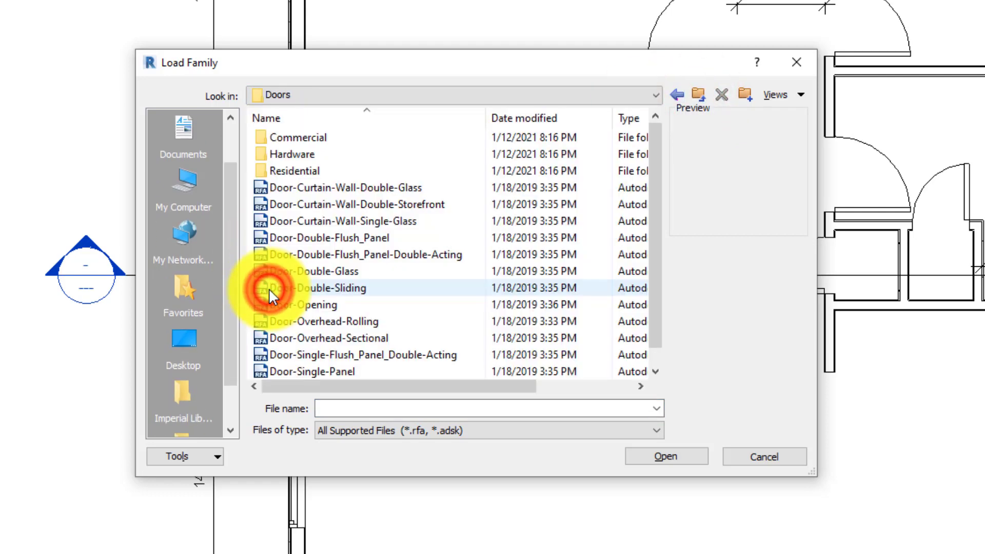
pyautogui.doubleClick(299, 170)
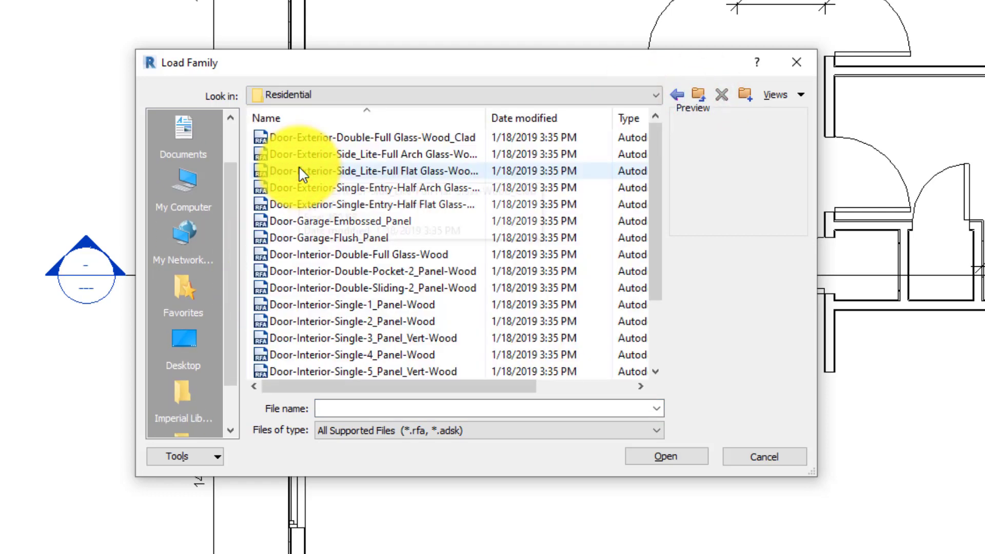
pyautogui.scroll(-1, 359, 220)
pyautogui.scroll(-1, 359, 226)
pyautogui.scroll(2, 359, 226)
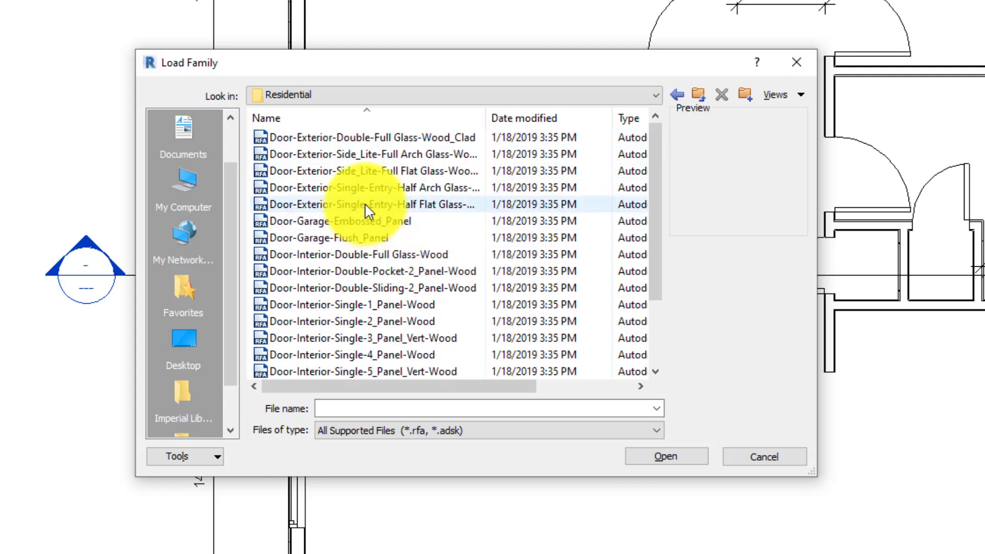
pyautogui.click(362, 204)
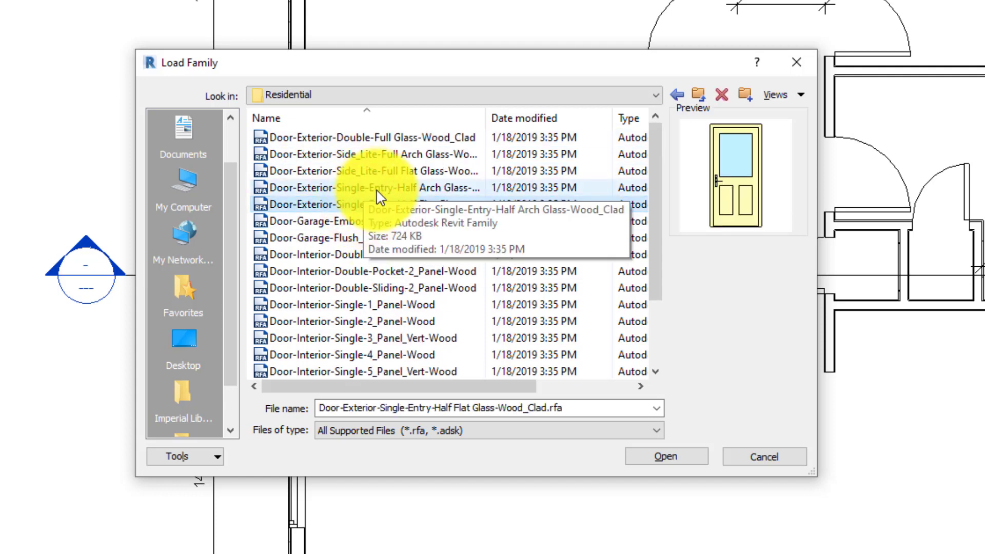
pyautogui.click(378, 188)
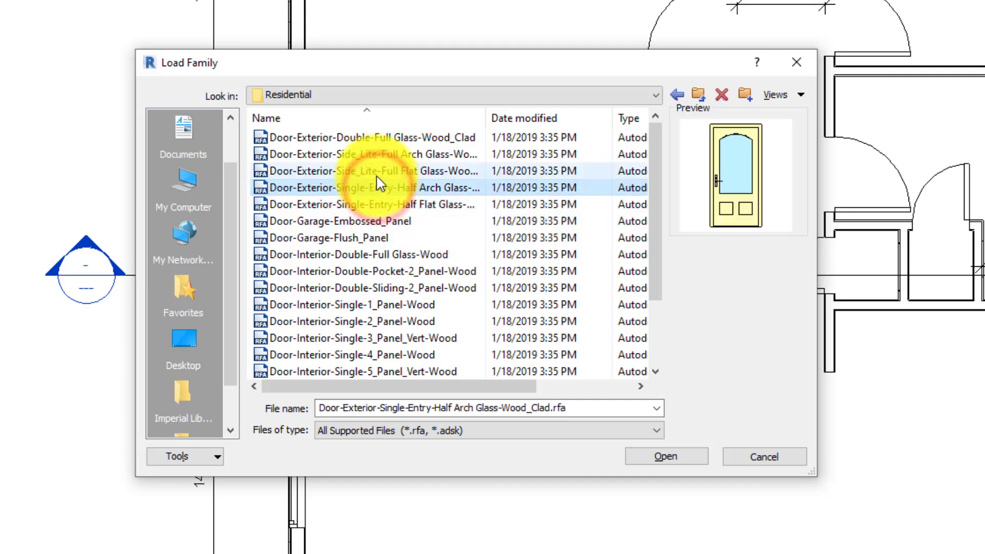
pyautogui.click(376, 173)
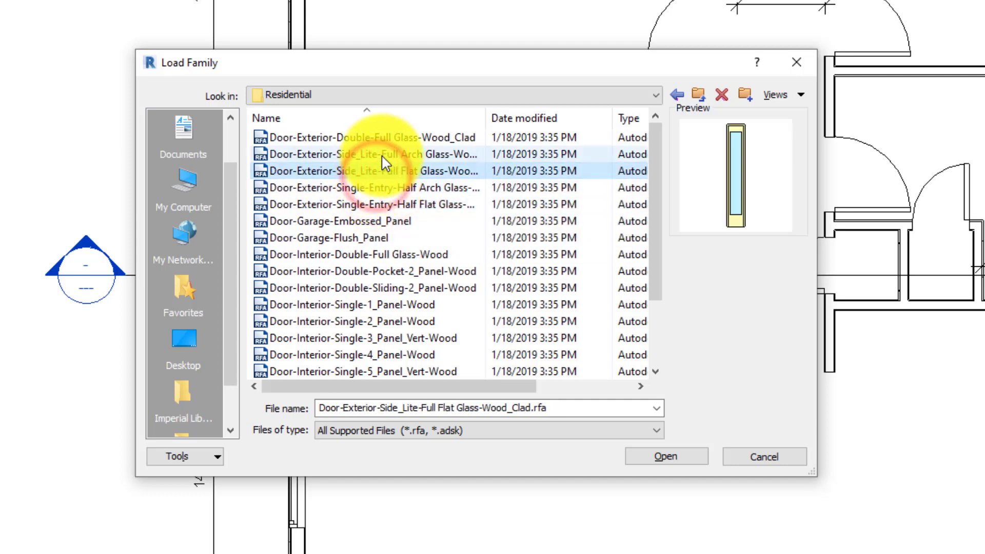
pyautogui.click(379, 205)
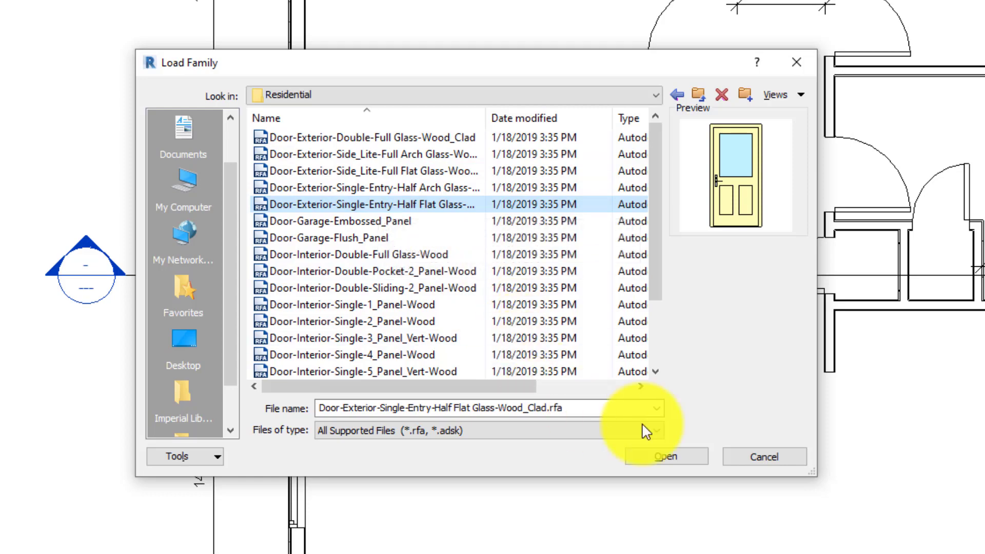
pyautogui.click(662, 453)
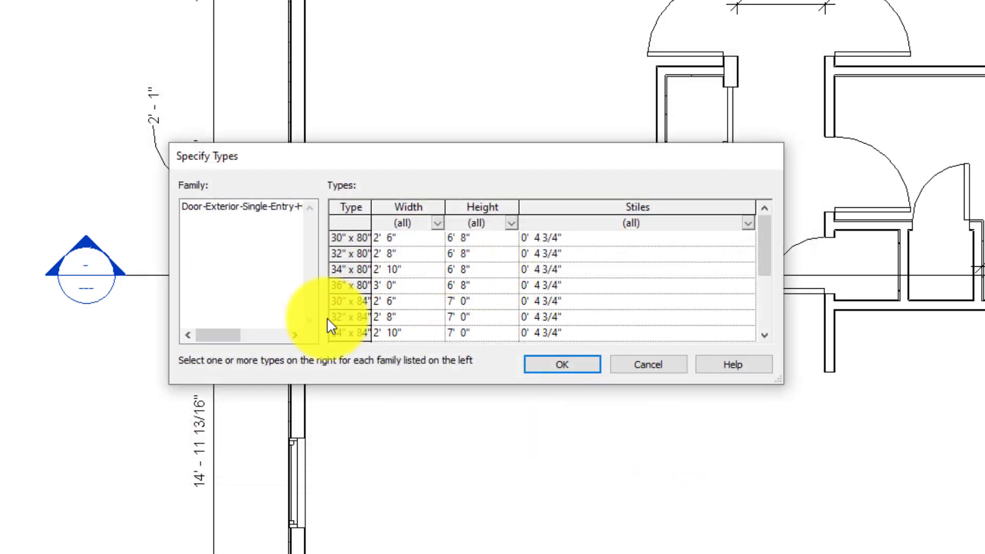
# Scroll through the entry door's size list in the Specify Types table
pyautogui.moveTo(765, 248); pyautogui.dragTo(765, 308)
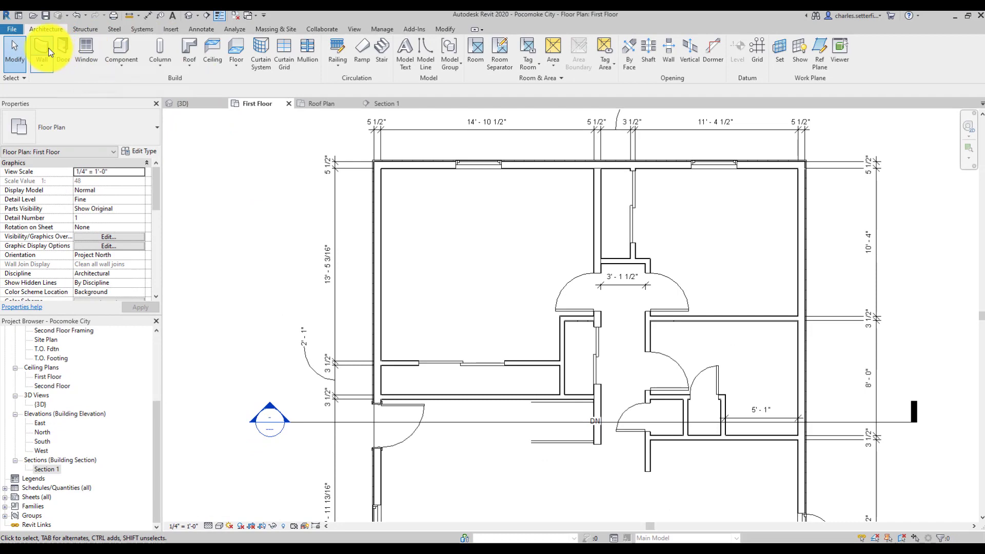
# Cancel the accidental Wall command and make Double-Glass 1 72" x 84" the current door type
pyautogui.click(50, 52)
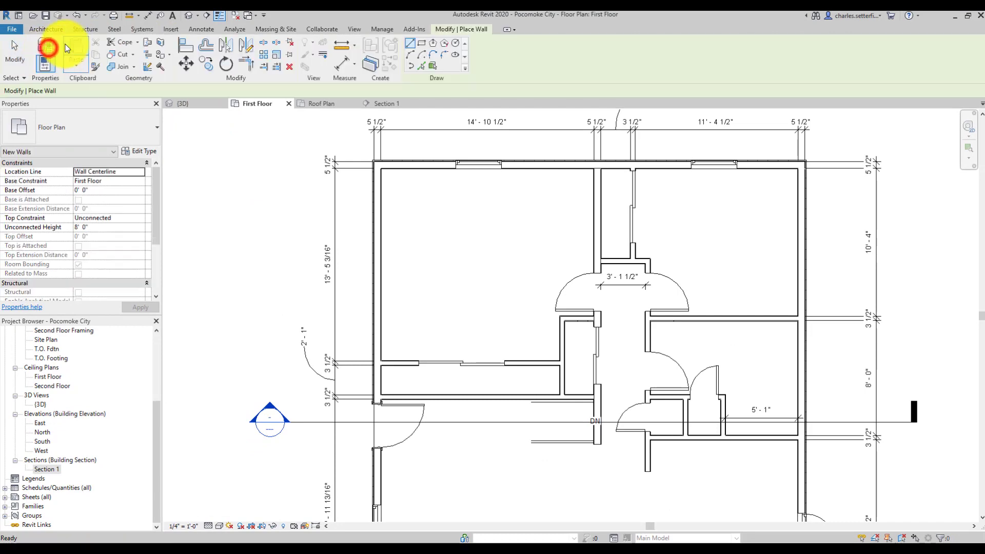
pyautogui.press('Escape')
pyautogui.press('Escape')
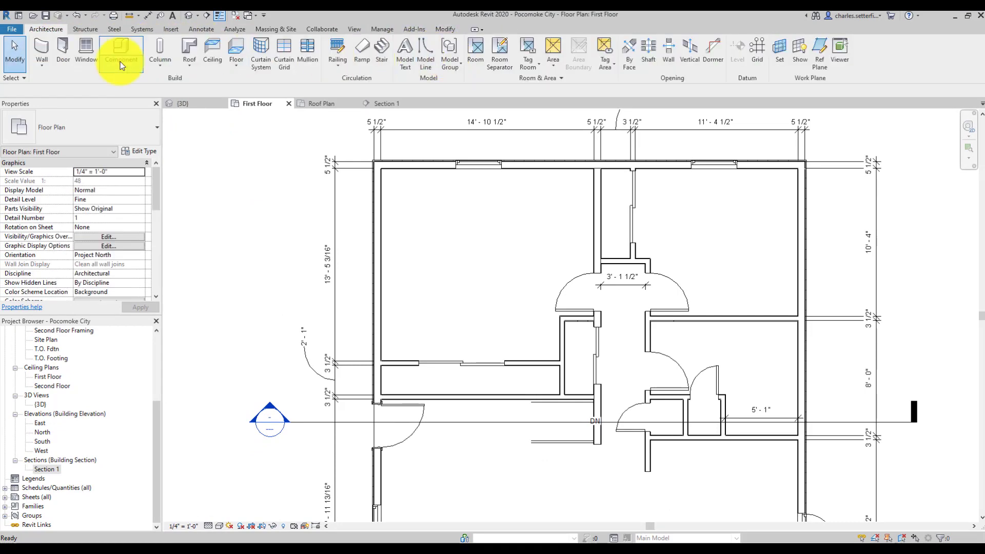
pyautogui.click(59, 49)
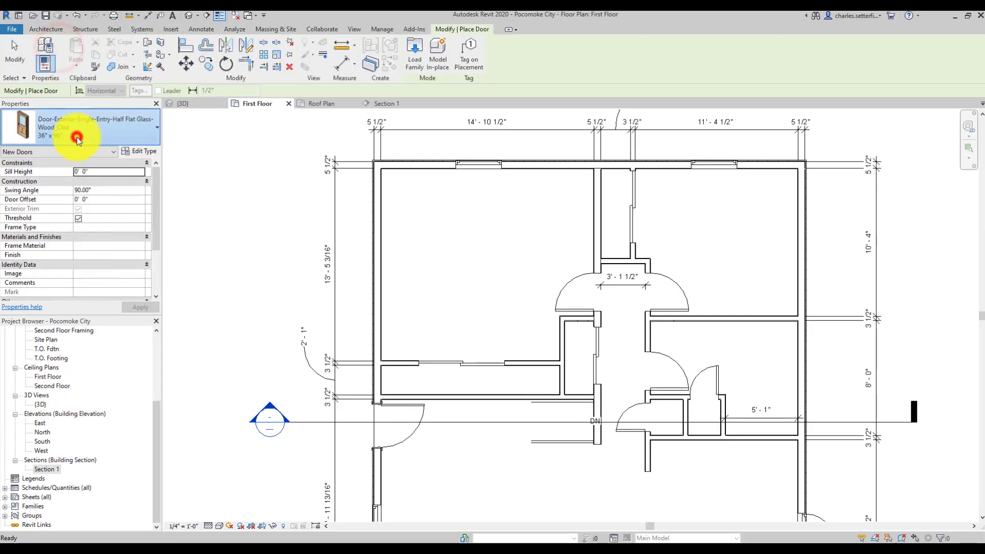
pyautogui.click(73, 131)
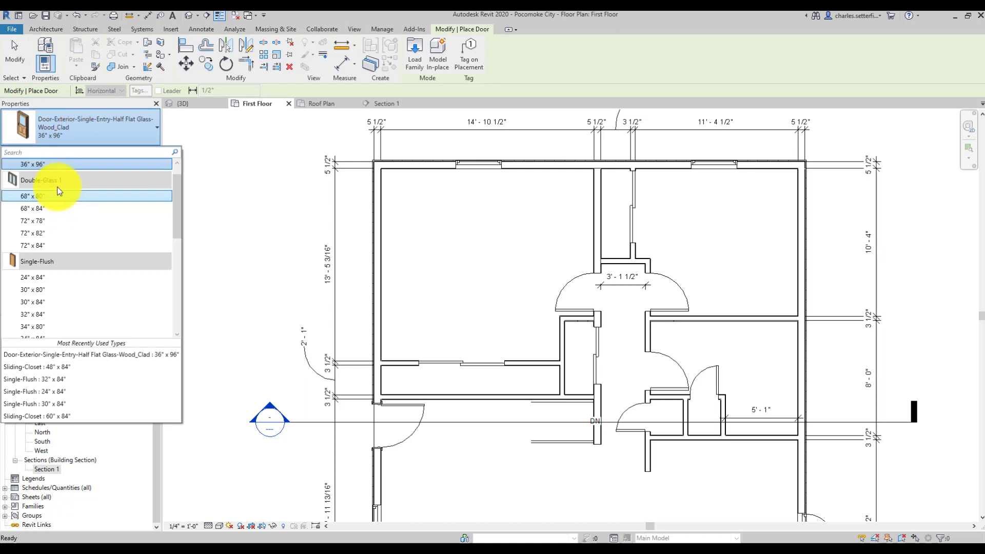
pyautogui.click(58, 246)
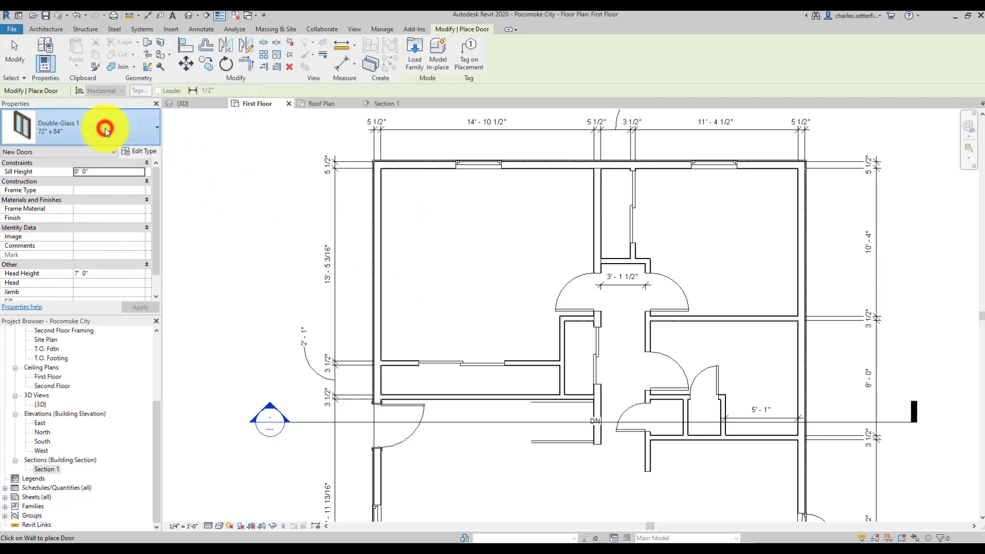
pyautogui.click(82, 126)
pyautogui.moveTo(178, 221); pyautogui.dragTo(184, 157)
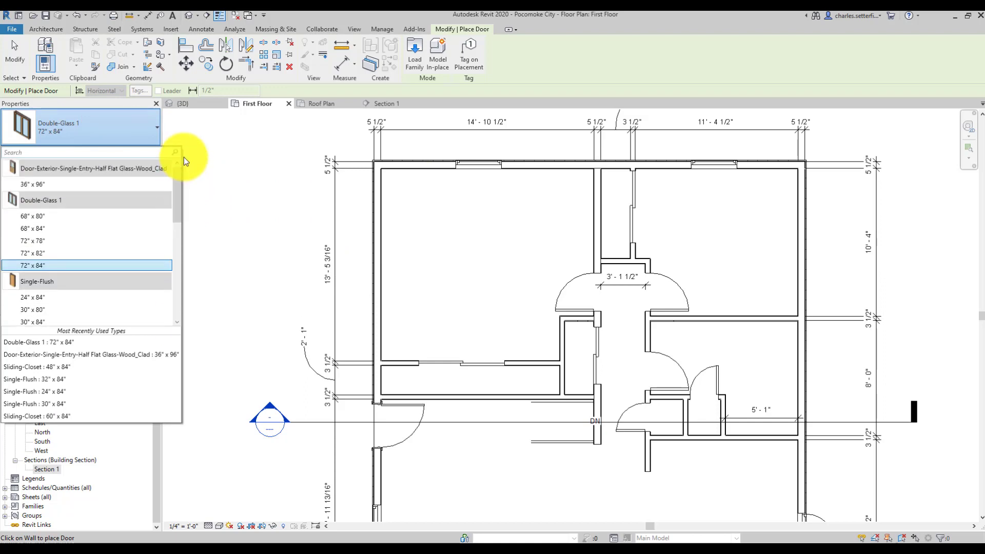
# Browse the Residential door families, then load Door-Double-Sliding.rfa from the Doors folder
pyautogui.click(422, 50)
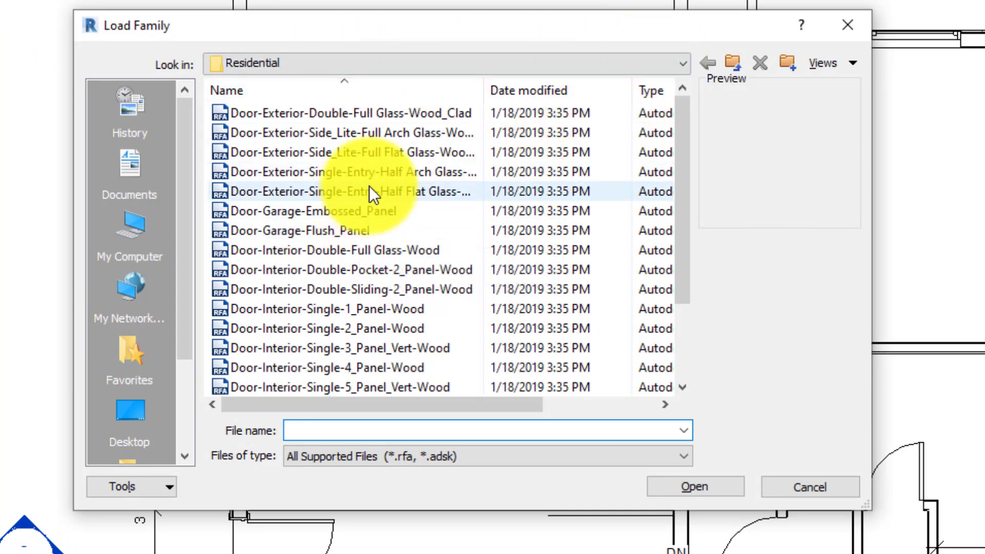
pyautogui.click(371, 113)
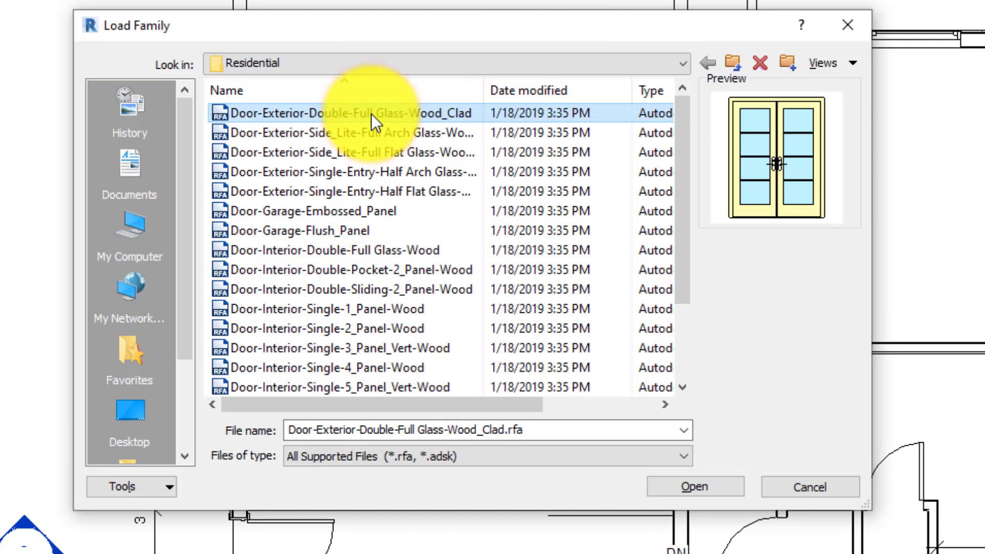
pyautogui.click(368, 128)
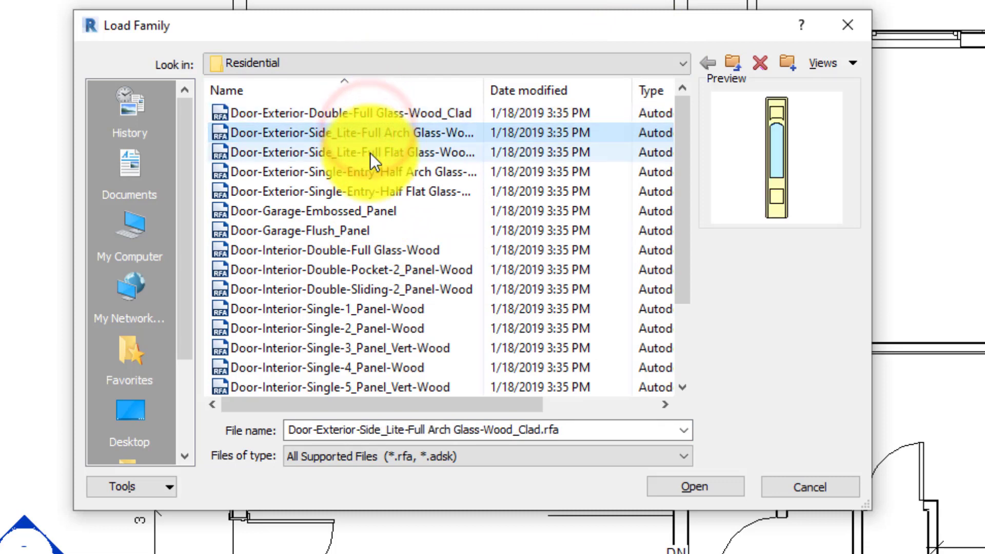
pyautogui.click(331, 191)
pyautogui.click(331, 211)
pyautogui.click(331, 249)
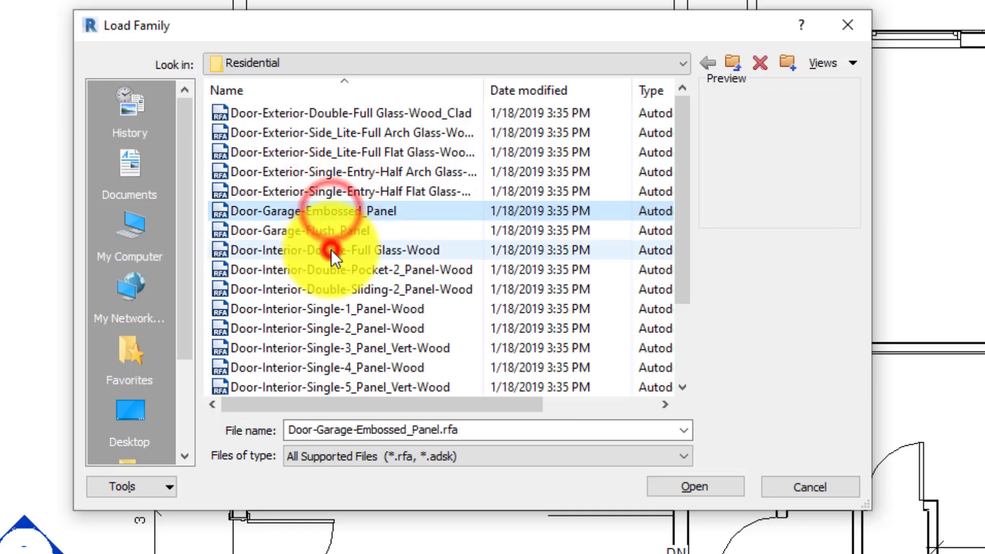
pyautogui.moveTo(683, 247); pyautogui.dragTo(657, 404)
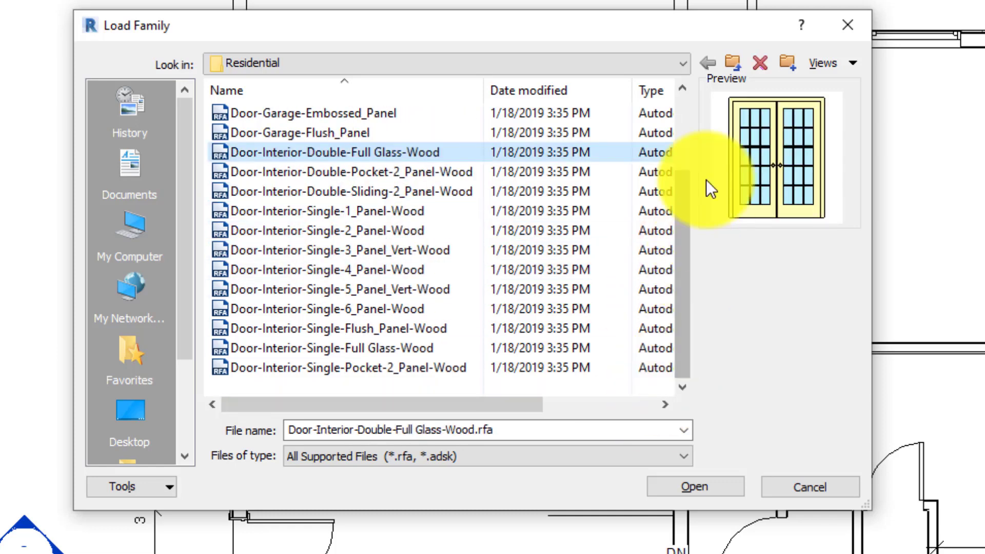
pyautogui.click(733, 62)
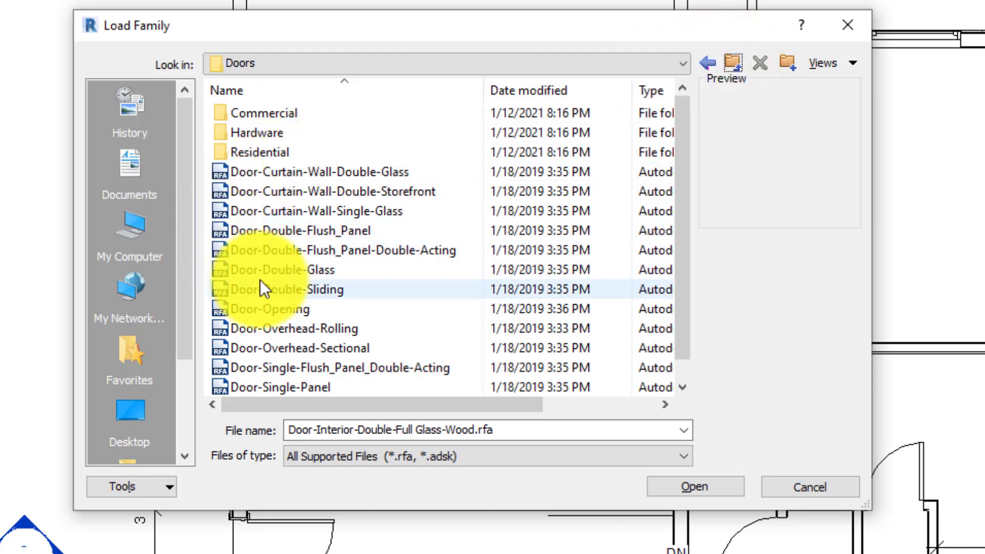
pyautogui.click(293, 289)
pyautogui.click(706, 485)
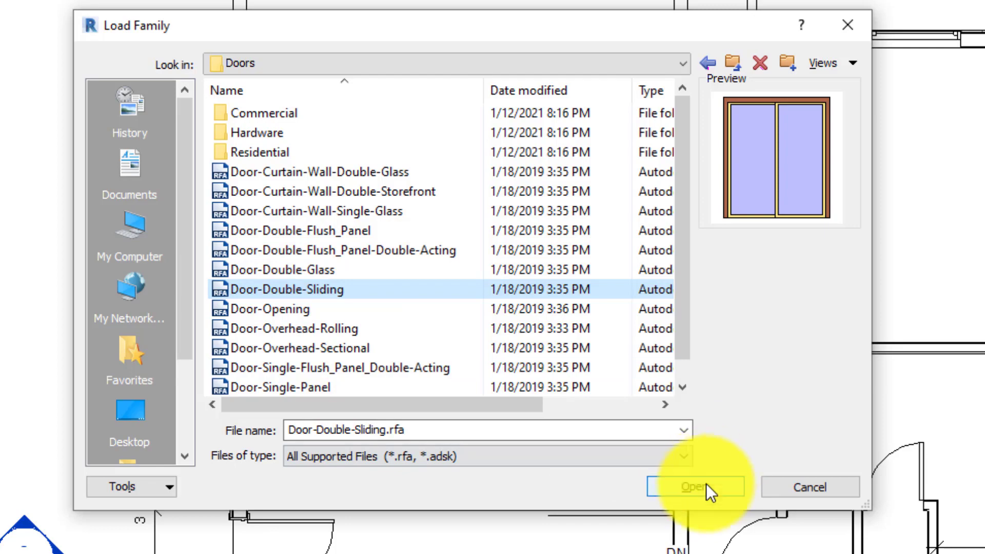
pyautogui.click(705, 487)
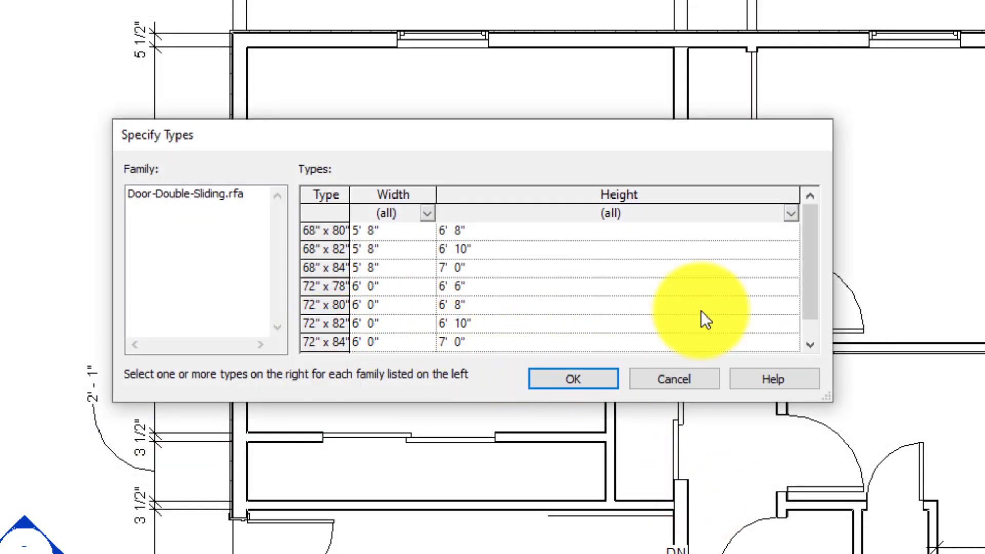
# Load the 72" x 80" Door-Double-Sliding size and place it in the left exterior wall
pyautogui.click(807, 276)
pyautogui.moveTo(807, 275); pyautogui.dragTo(808, 291)
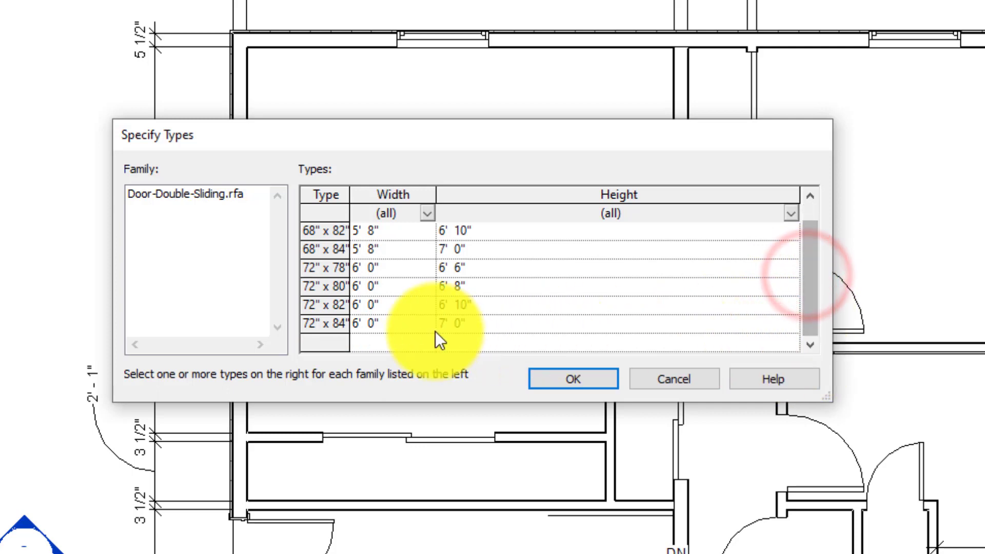
pyautogui.click(319, 286)
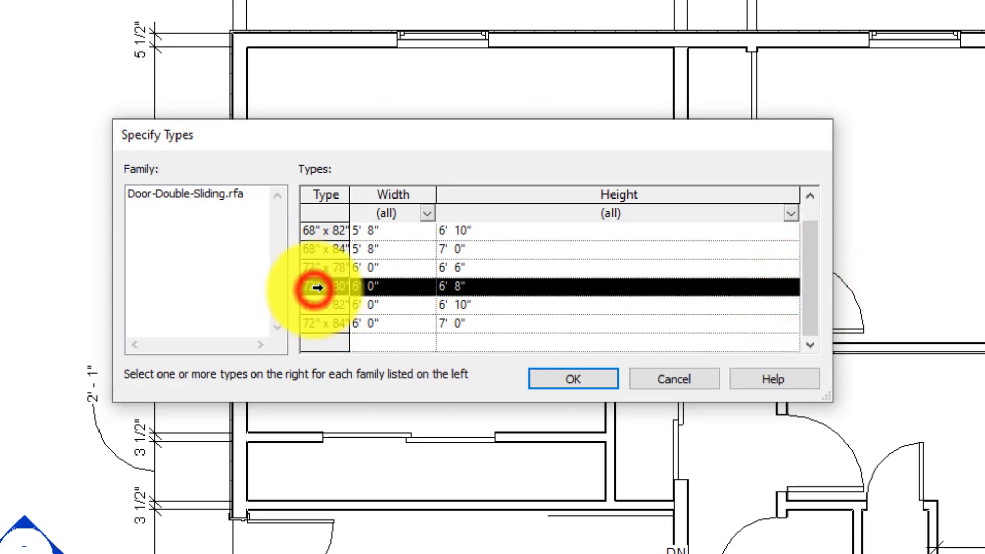
pyautogui.click(596, 378)
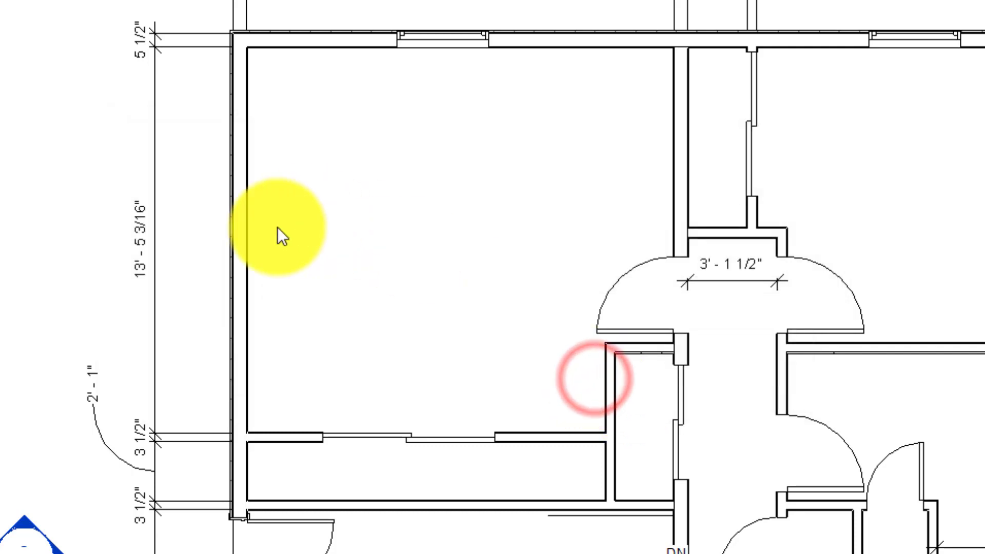
pyautogui.click(236, 242)
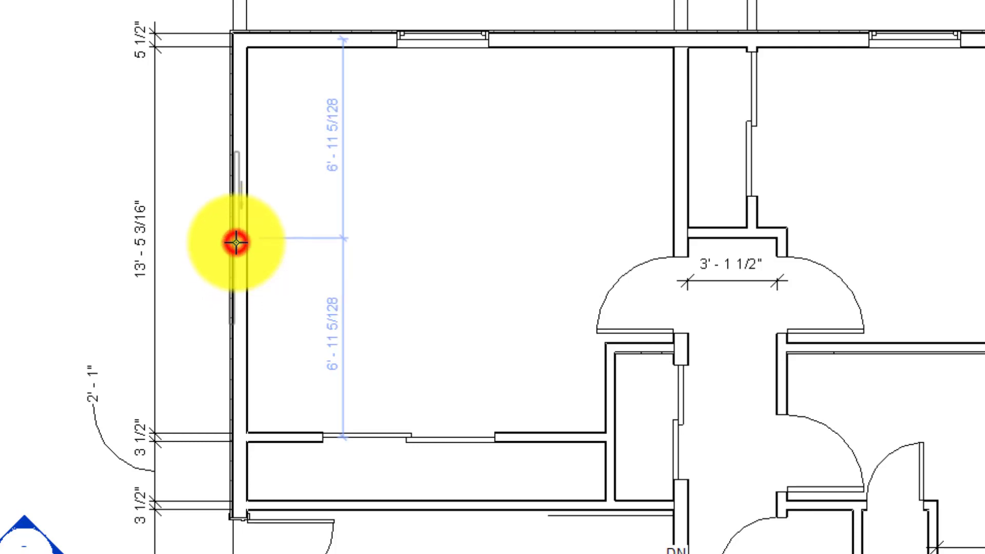